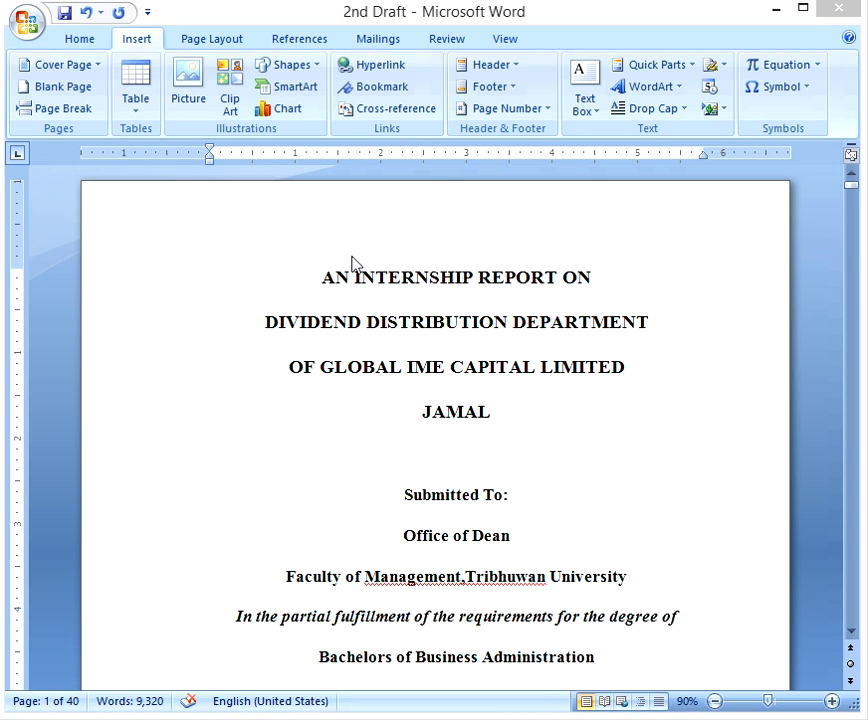
Step: Add a centred Plain Number 2 page number at the bottom of the report's pages
key("ctrl+Home")
scroll(494, 358, "down", 5)
scroll(494, 358, "up", 5)
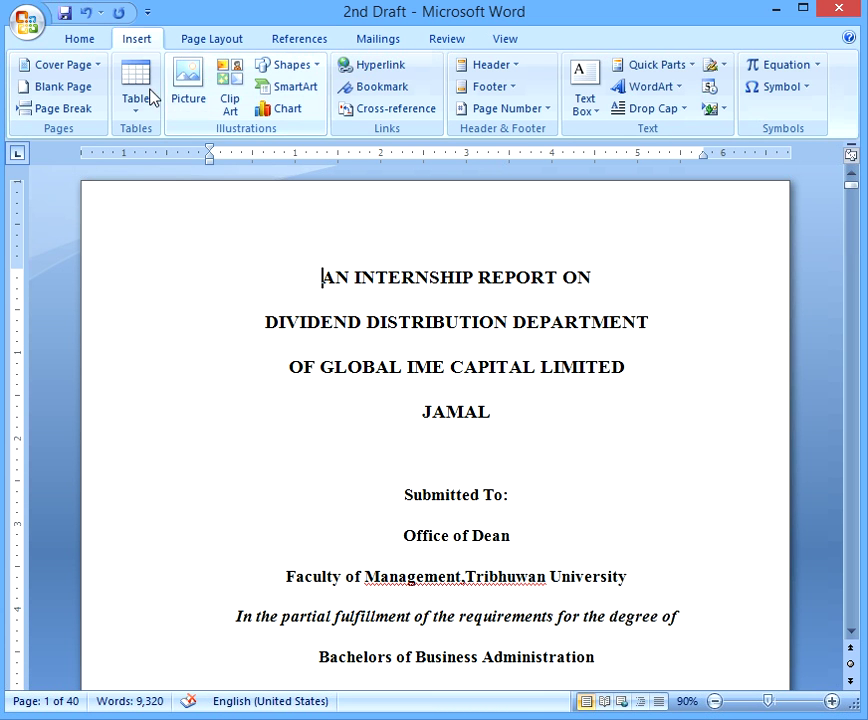
left_click(535, 110)
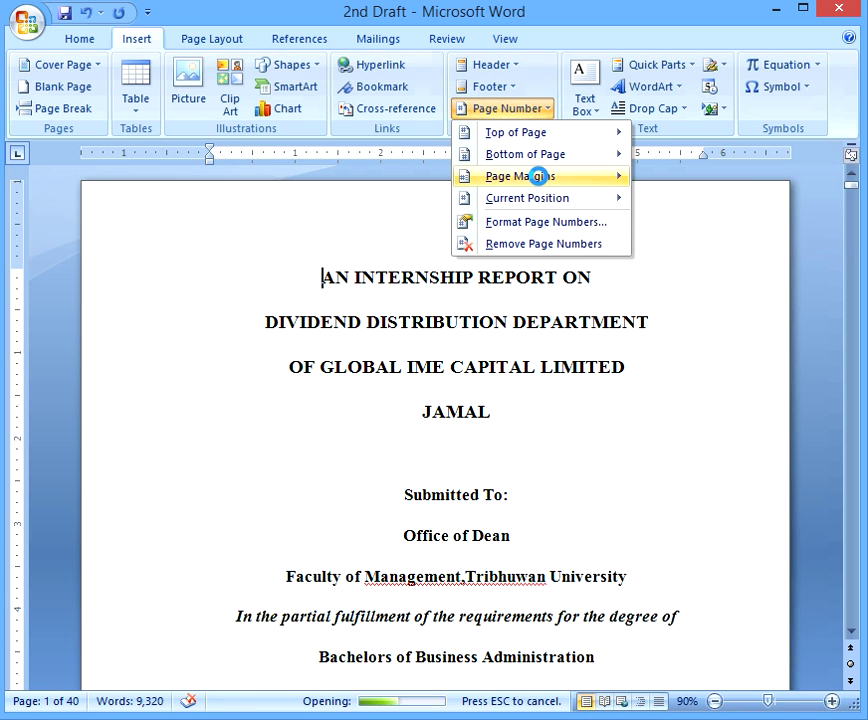
mouse_move(561, 156)
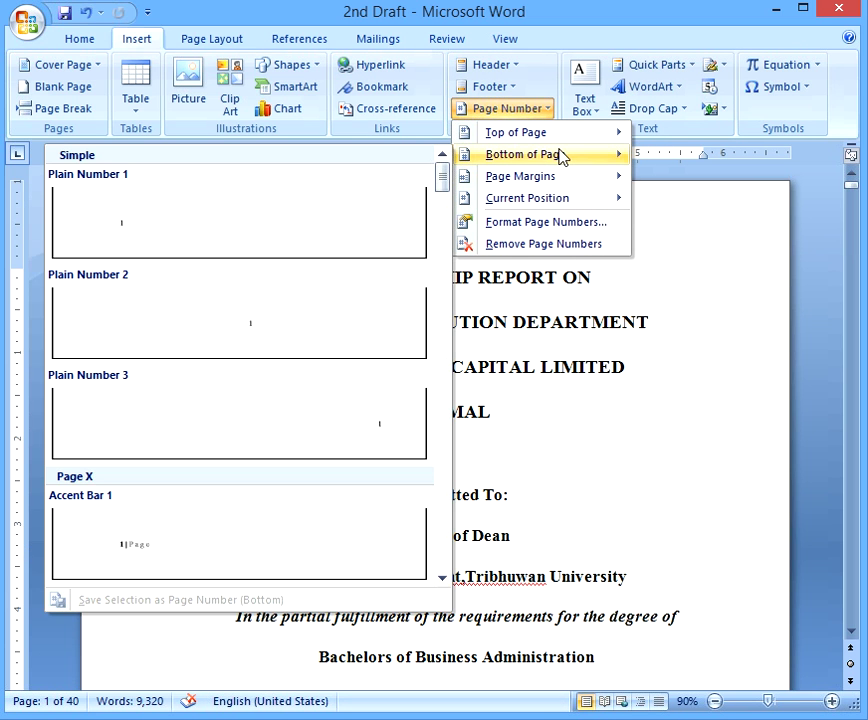
left_click(335, 322)
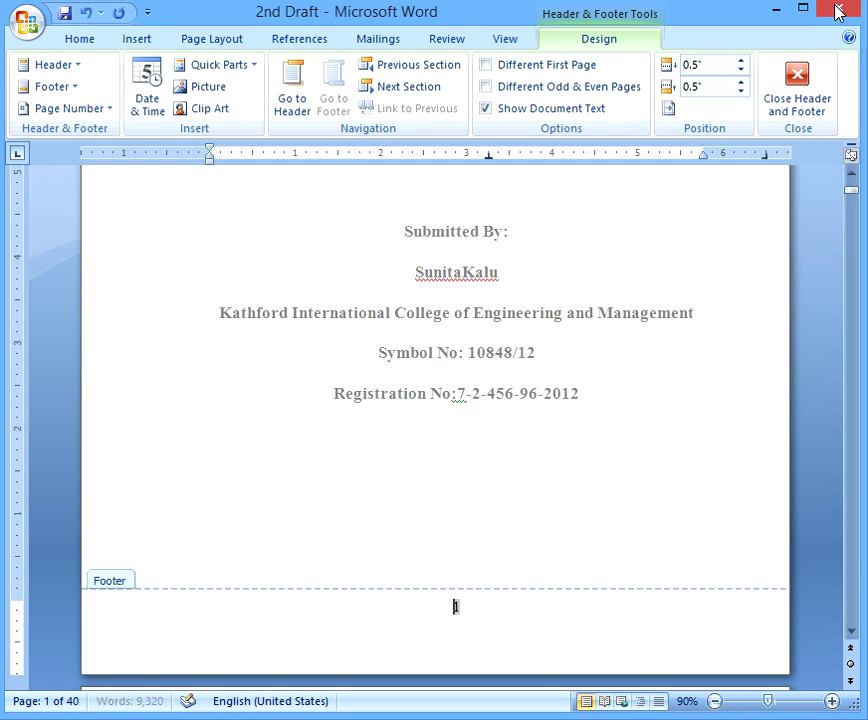
left_click(794, 100)
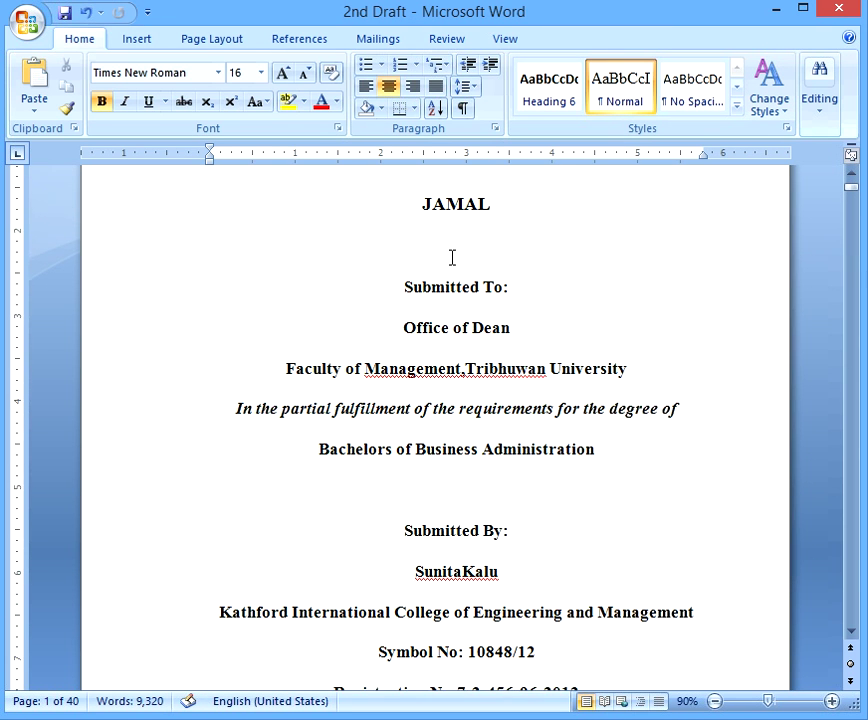
Step: Delete the page number 1 from the cover page's footer
scroll(444, 252, "up", 4)
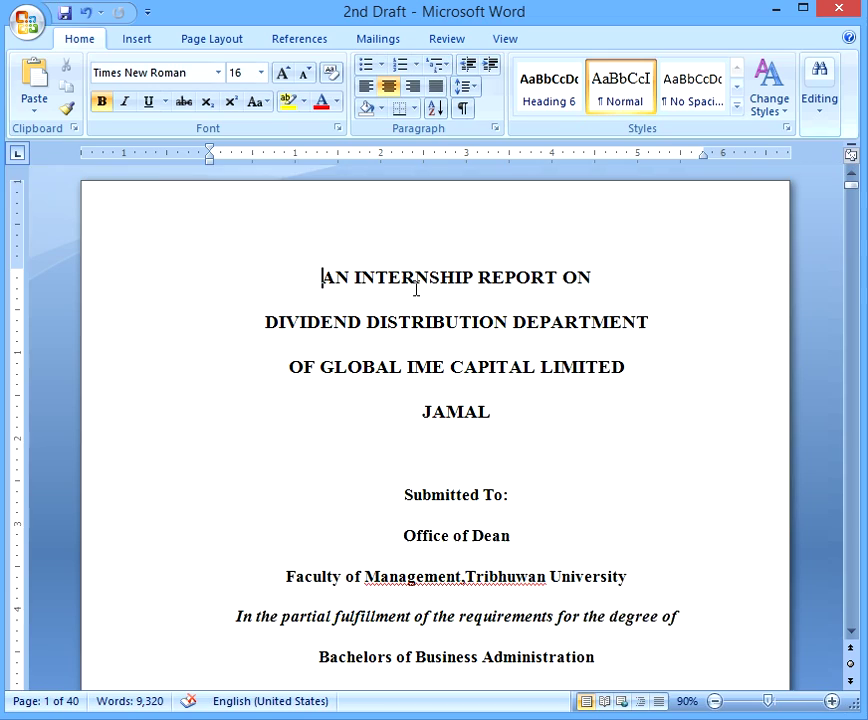
scroll(413, 294, "down", 15)
scroll(412, 294, "down", 20)
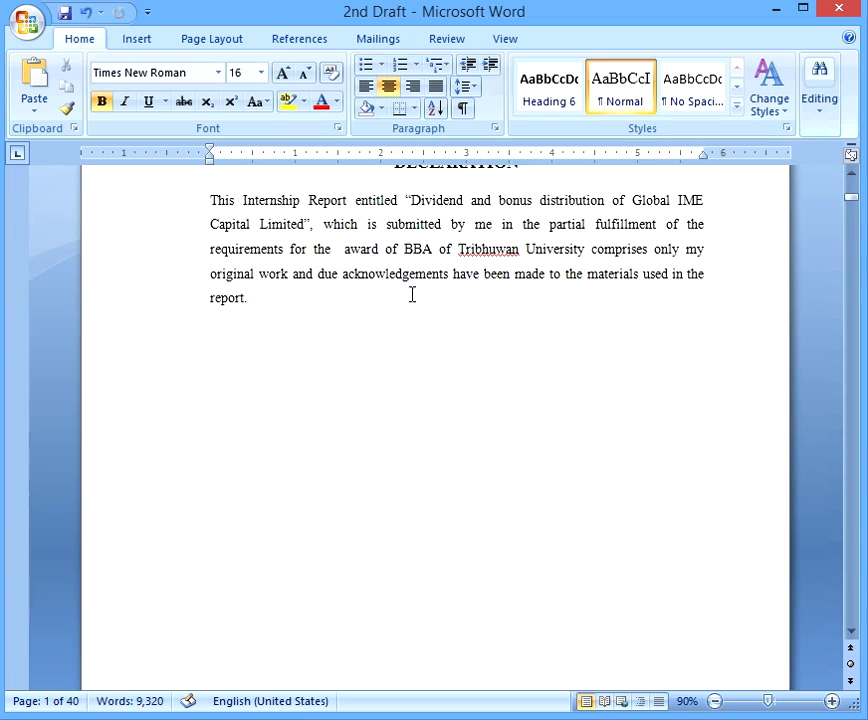
scroll(407, 291, "up", 20)
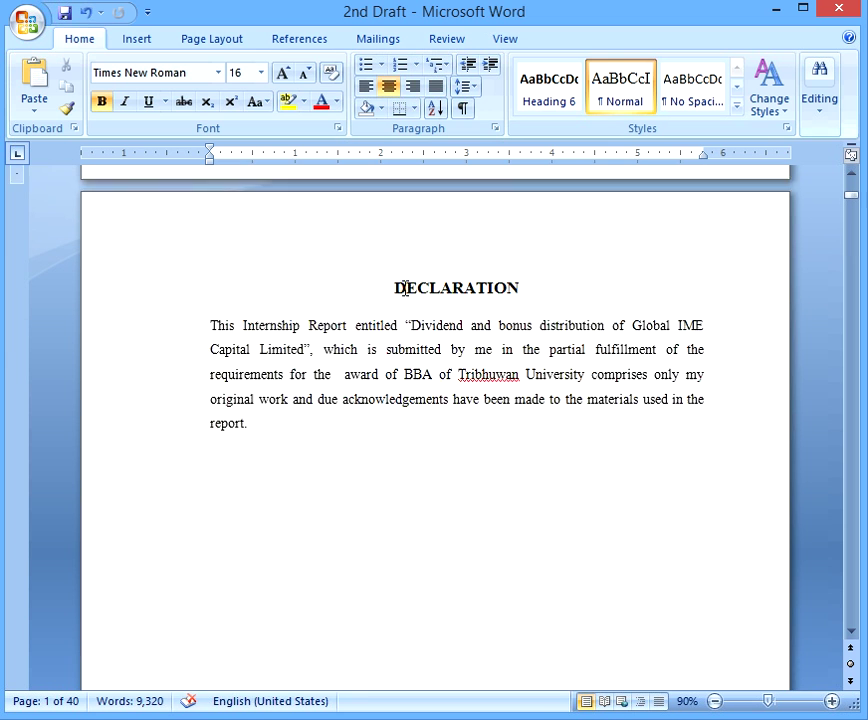
scroll(405, 288, "up", 15)
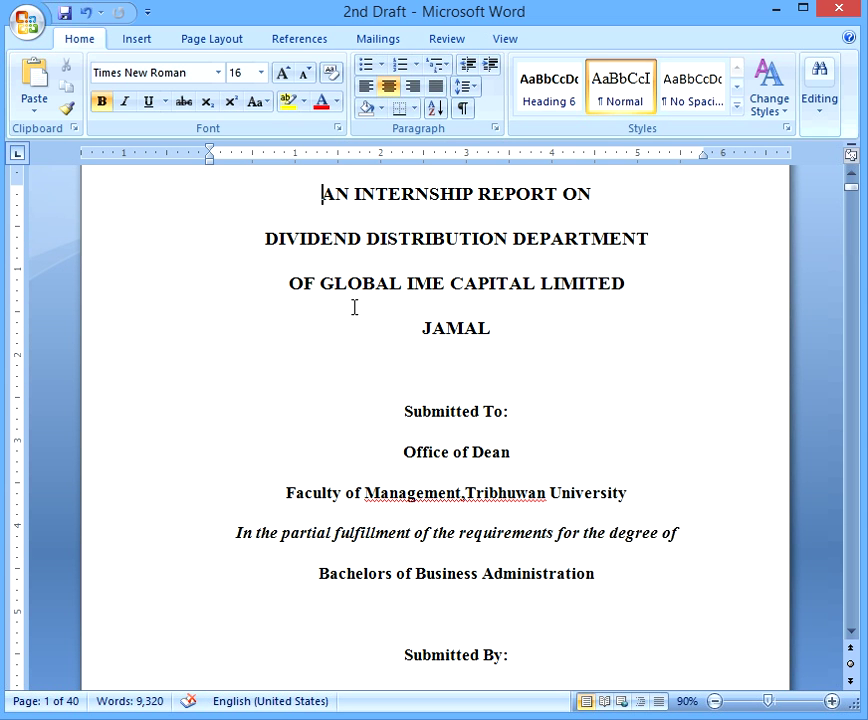
scroll(405, 344, "down", 10)
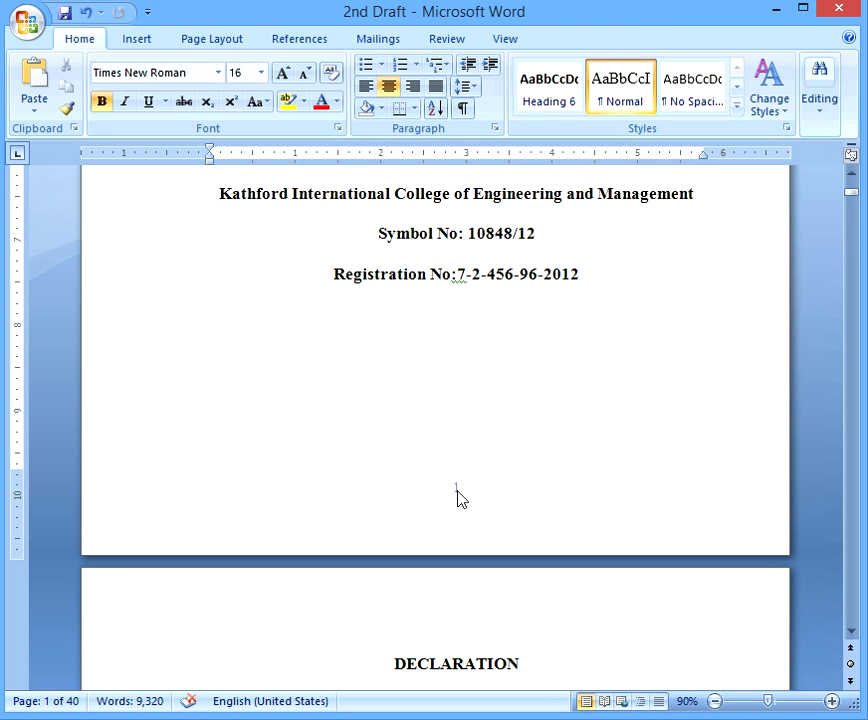
double_click(458, 497)
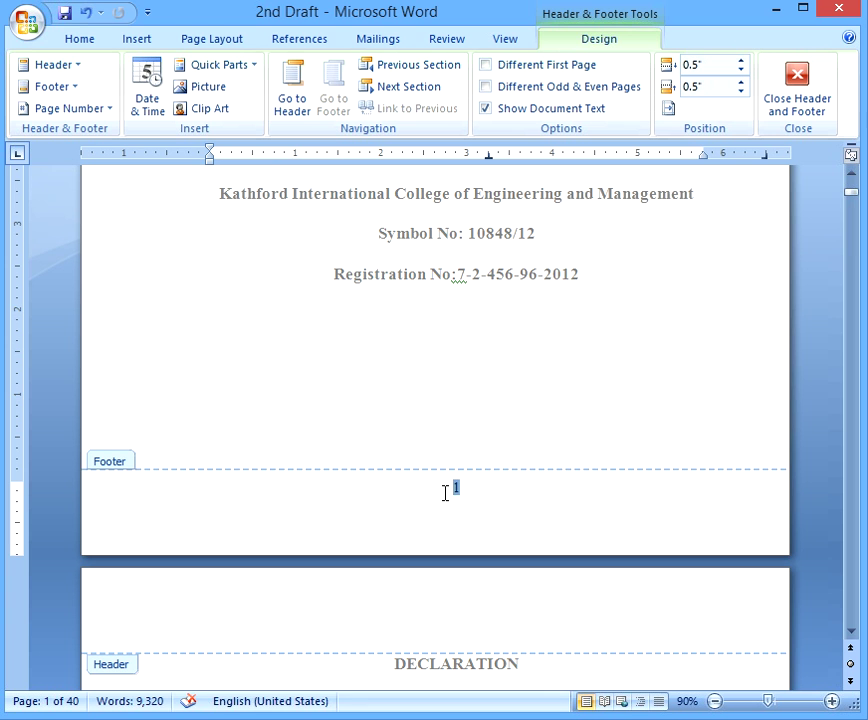
key("Delete")
left_click(797, 90)
Step: Insert a Next Page section break after the cover's Registration No line
scroll(730, 194, "down", 10)
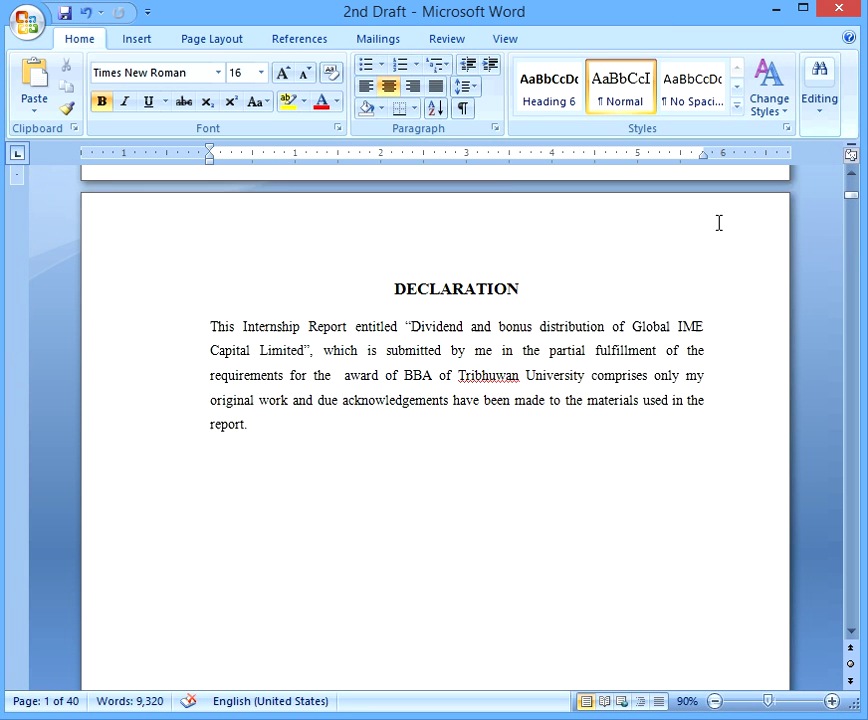
scroll(720, 226, "down", 5)
scroll(610, 368, "down", 5)
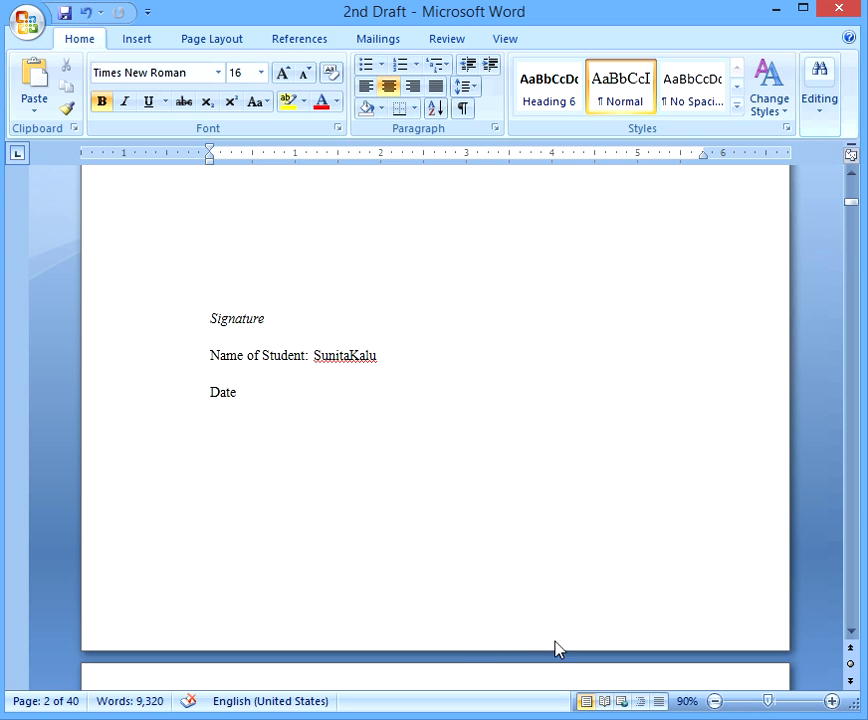
scroll(498, 389, "up", 20)
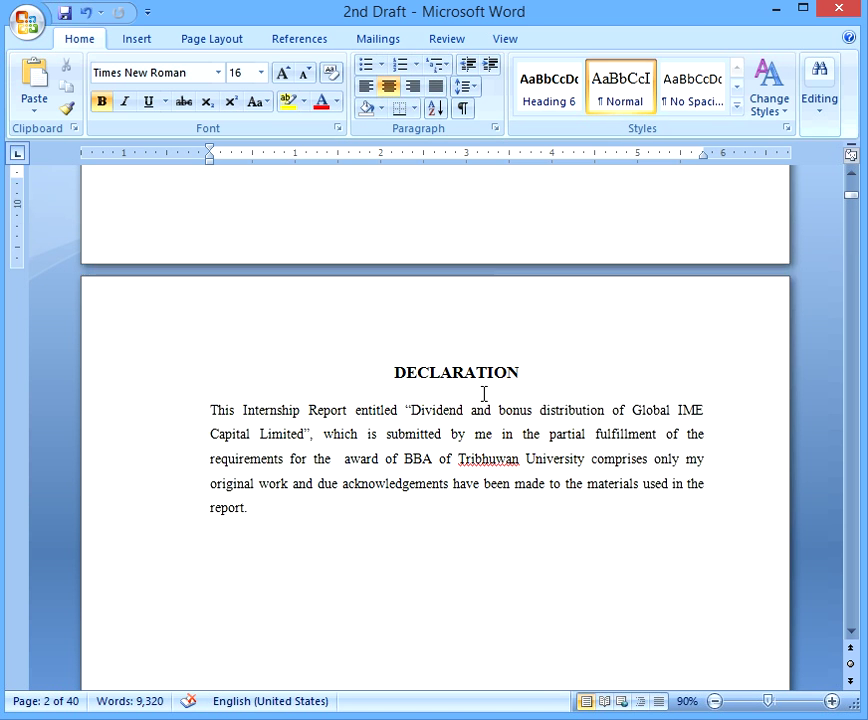
scroll(453, 395, "up", 5)
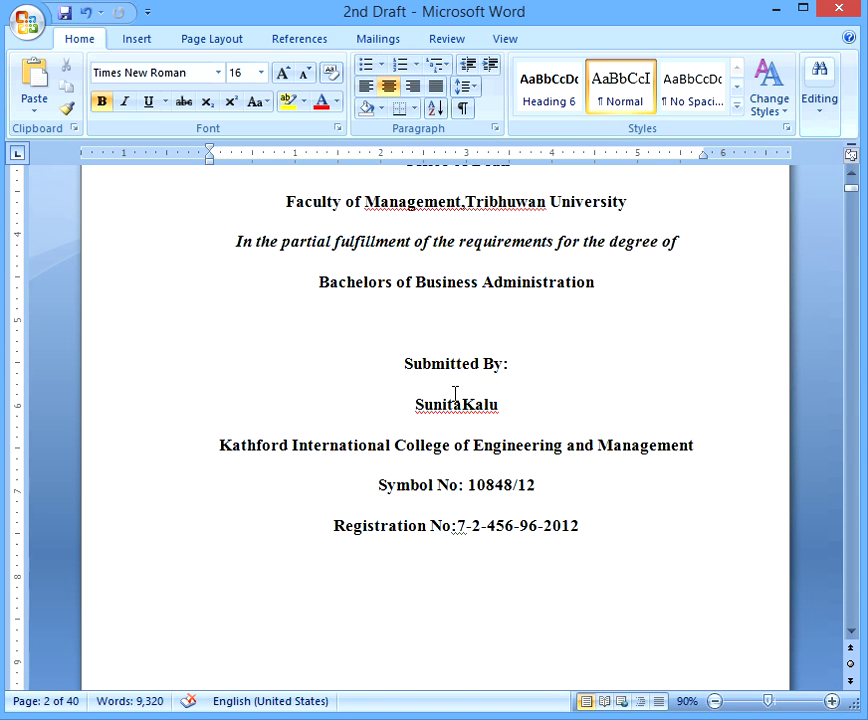
scroll(440, 330, "down", 2)
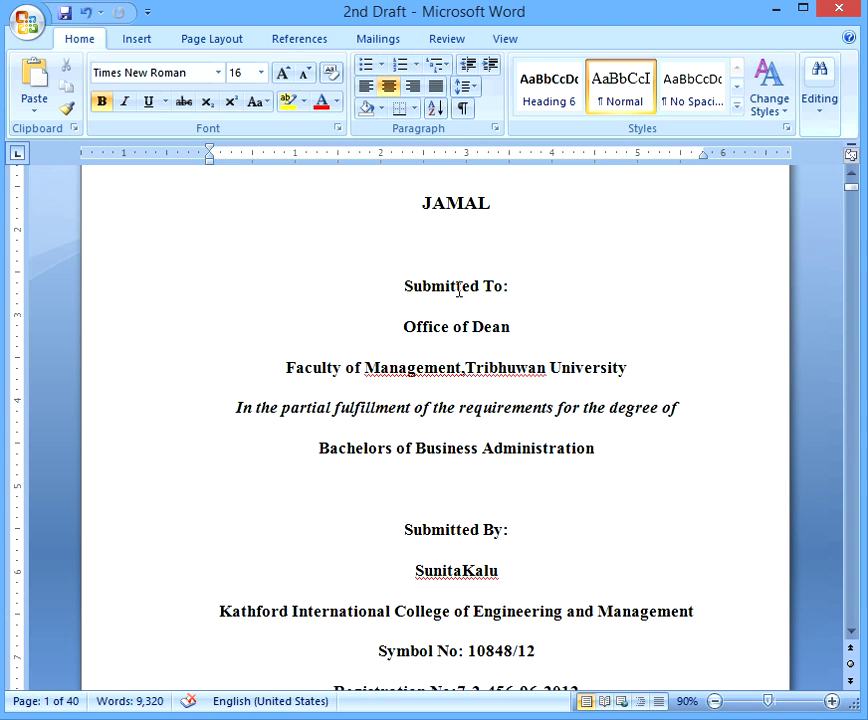
scroll(511, 384, "up", 4)
scroll(510, 387, "down", 7)
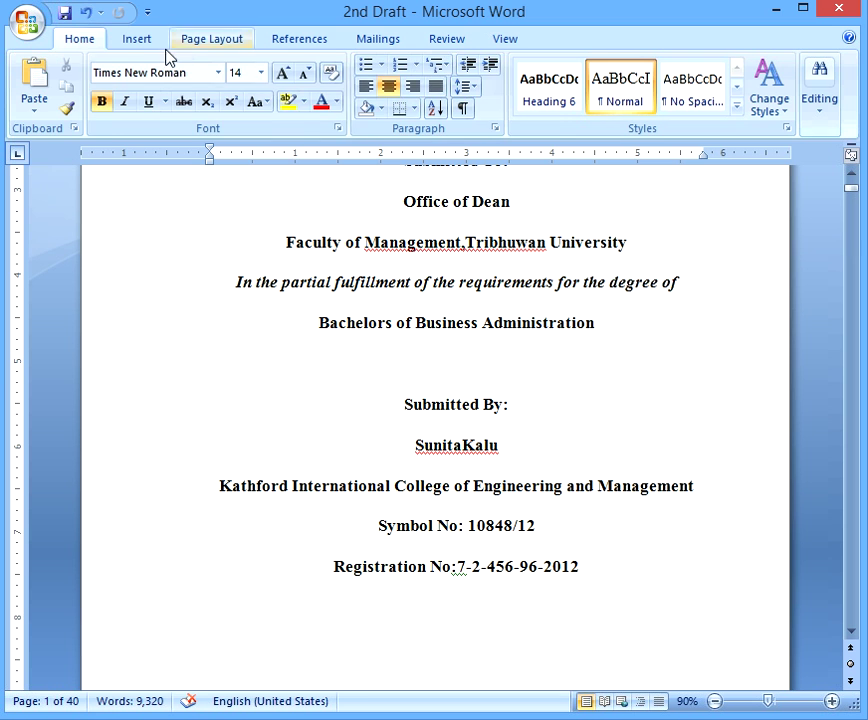
left_click(136, 40)
left_click(212, 39)
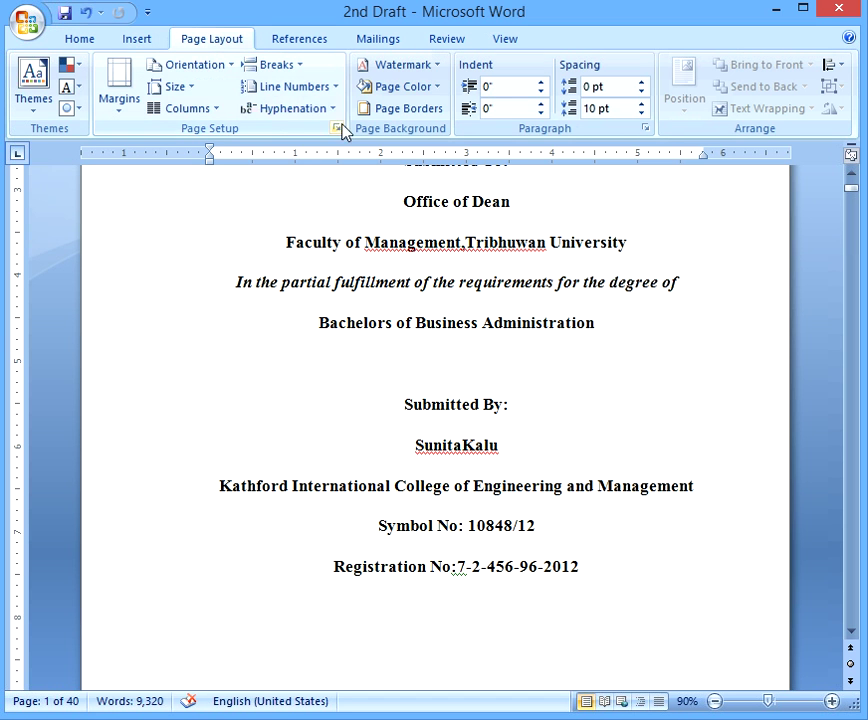
left_click(291, 60)
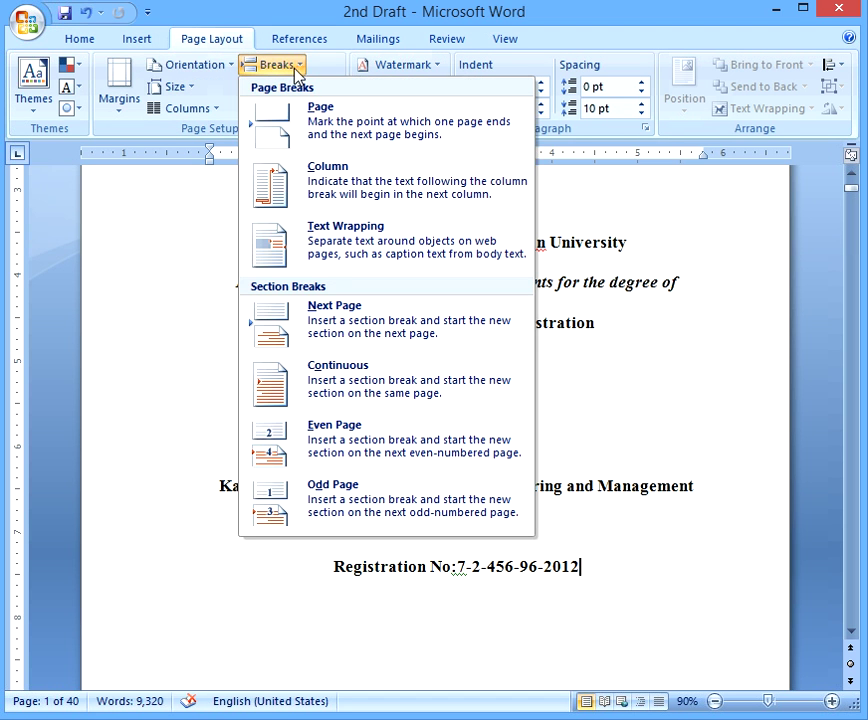
left_click(397, 328)
scroll(386, 320, "down", 4)
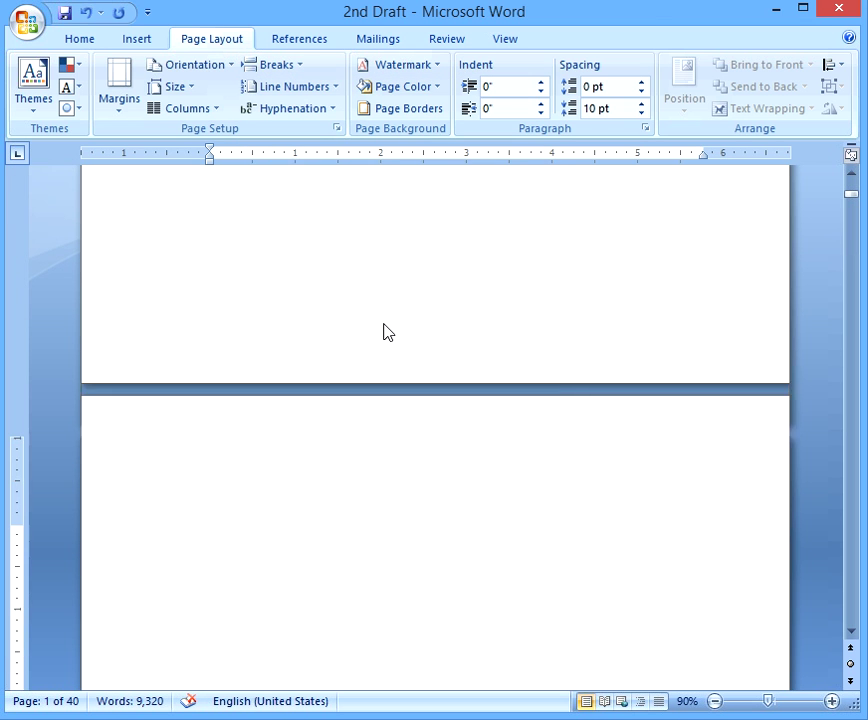
Step: Delete the blank lines so DECLARATION sits at the top of its page
double_click(410, 413)
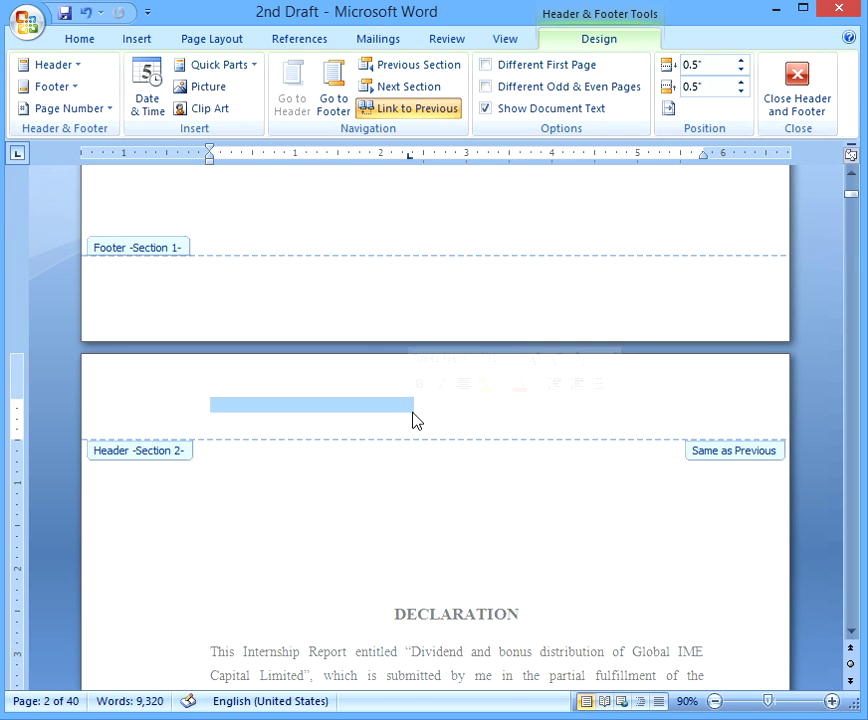
scroll(397, 406, "up", 2)
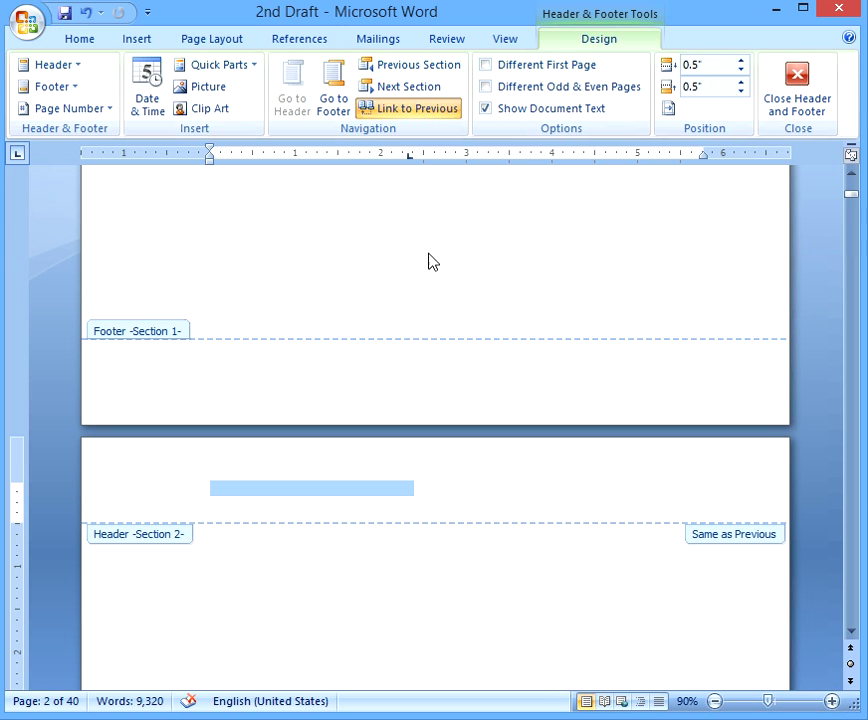
left_click(797, 90)
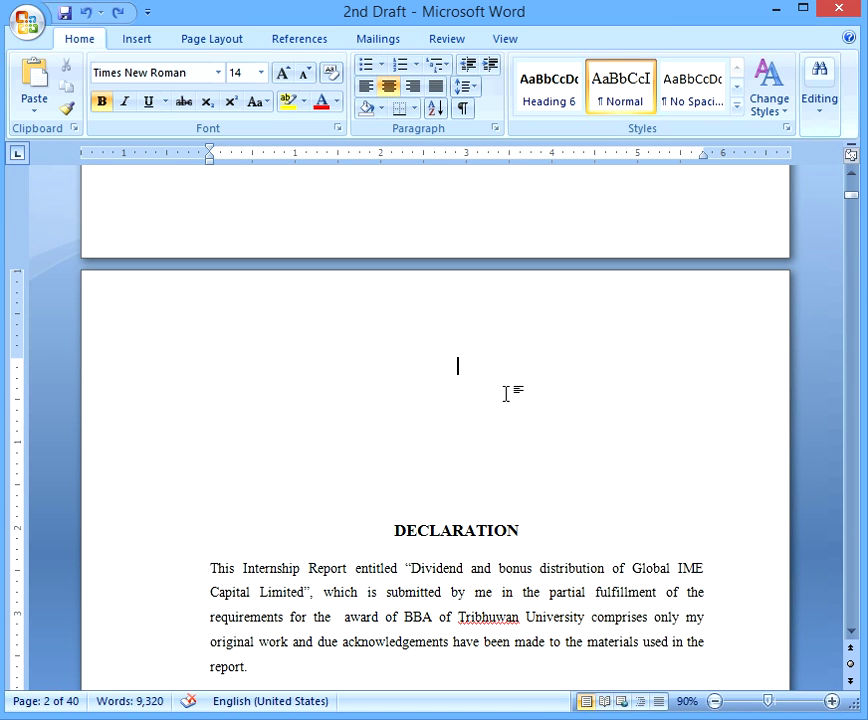
key("Delete")
key("Delete")
key("Delete")
key("Delete")
key("Delete")
key("Delete")
Step: Turn off Link to Previous for the section 2 footer
scroll(502, 389, "down", 10)
double_click(519, 405)
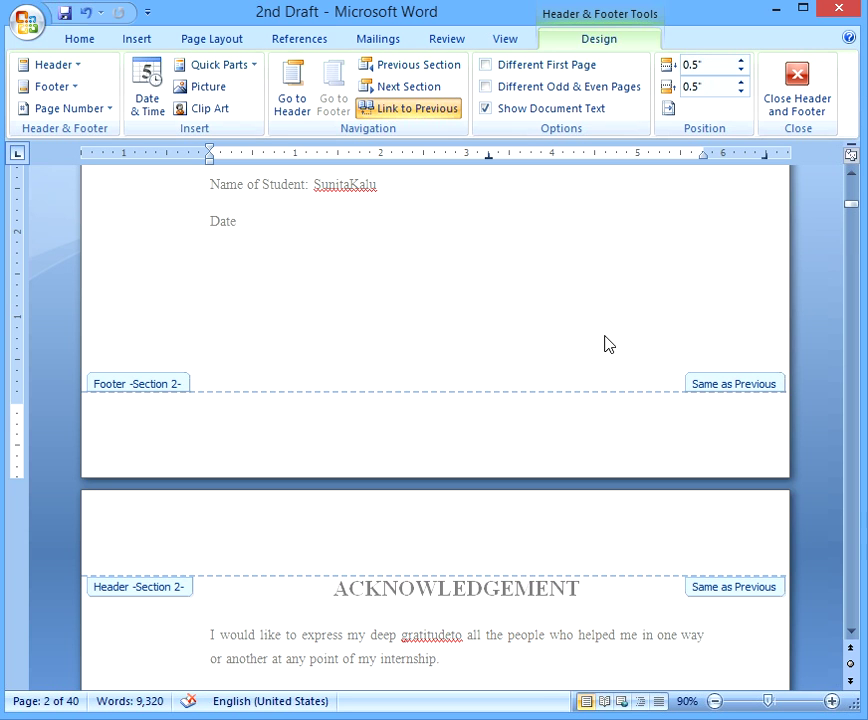
left_click(414, 110)
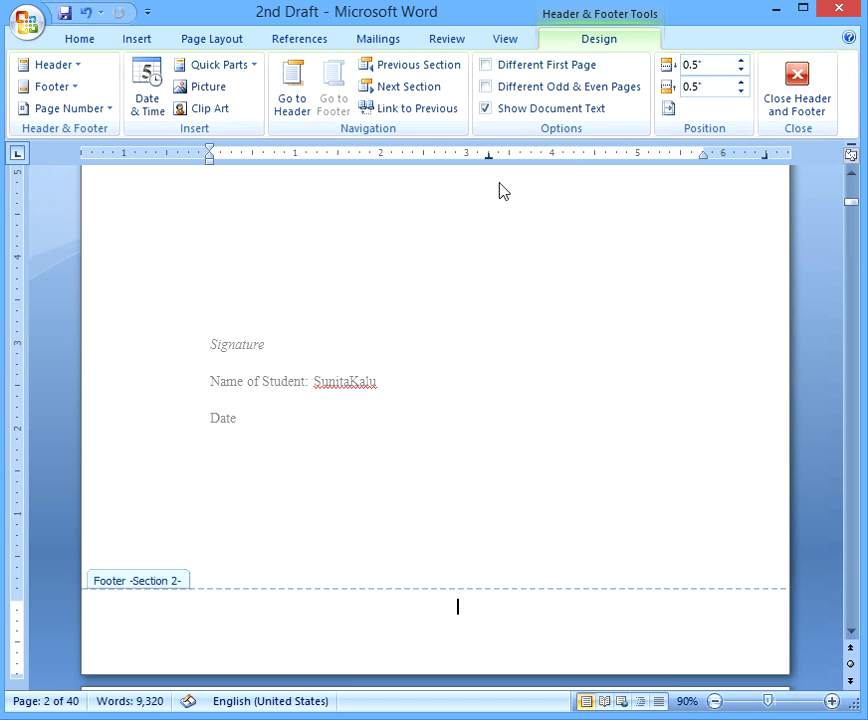
key("Escape")
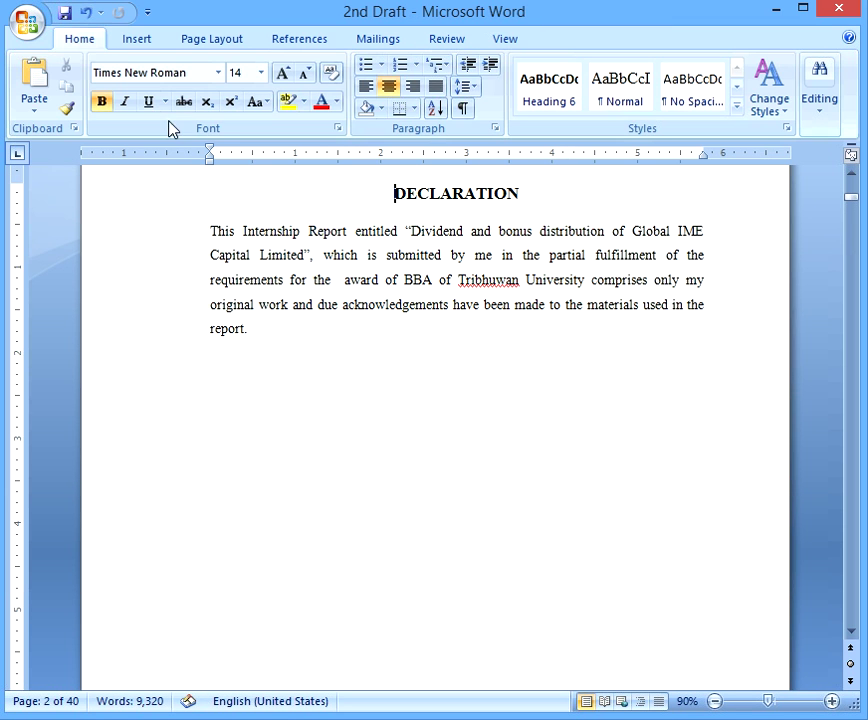
Step: Set the page number format to lowercase roman numerals (i, ii, iii)
left_click(138, 40)
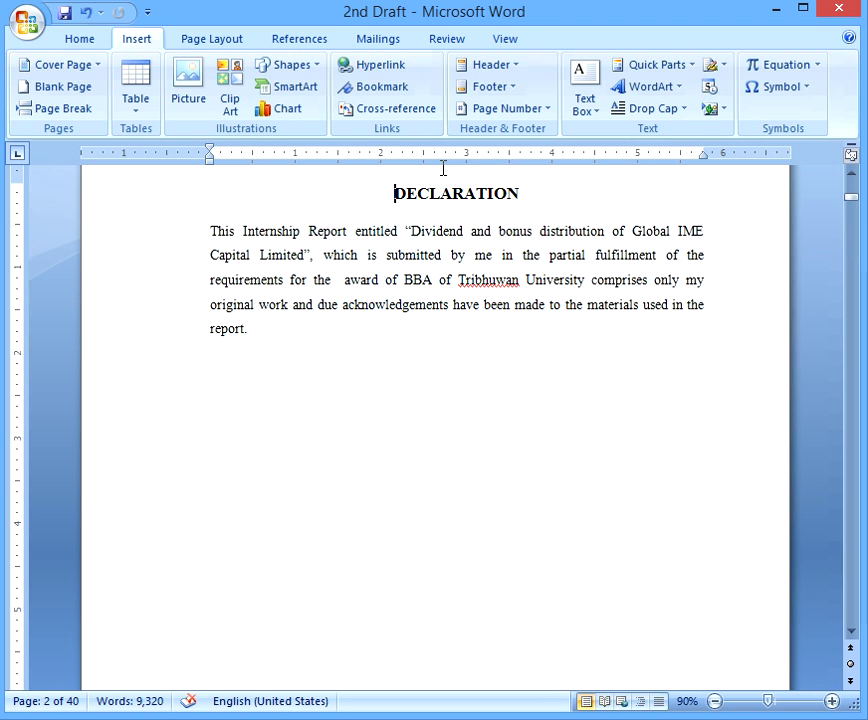
left_click(548, 109)
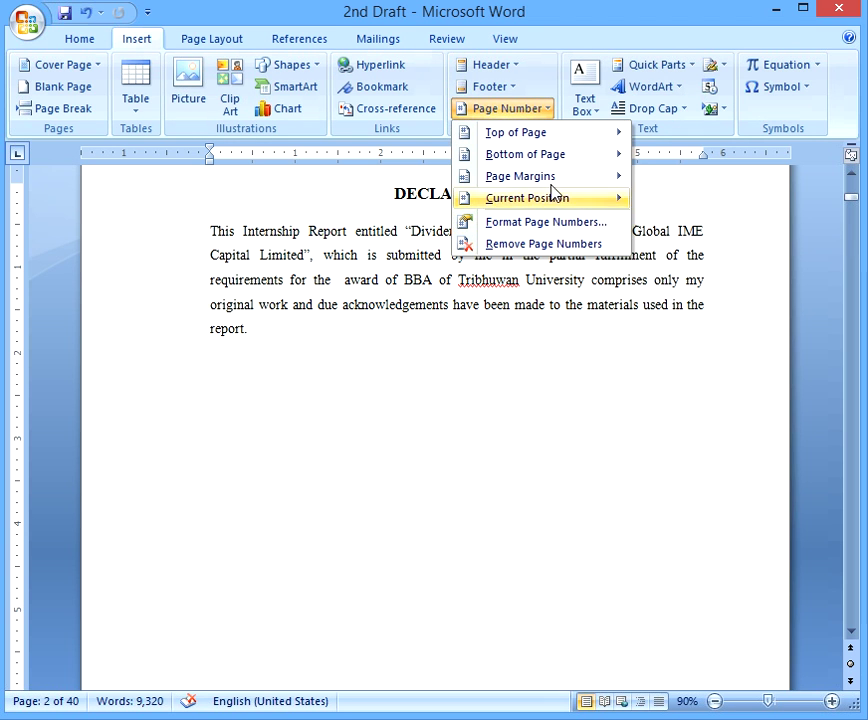
left_click(548, 224)
left_click(541, 254)
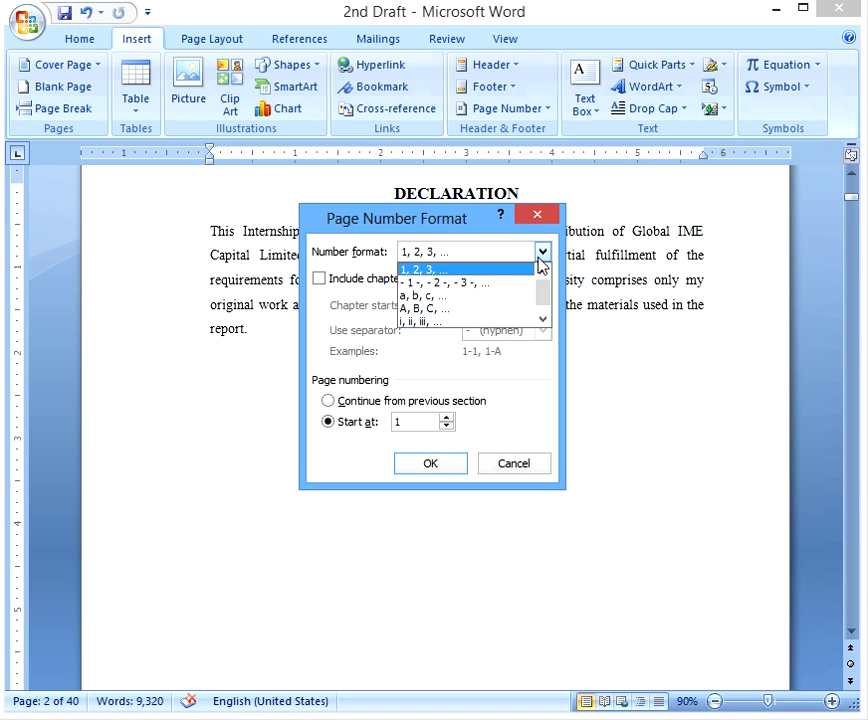
left_click(482, 322)
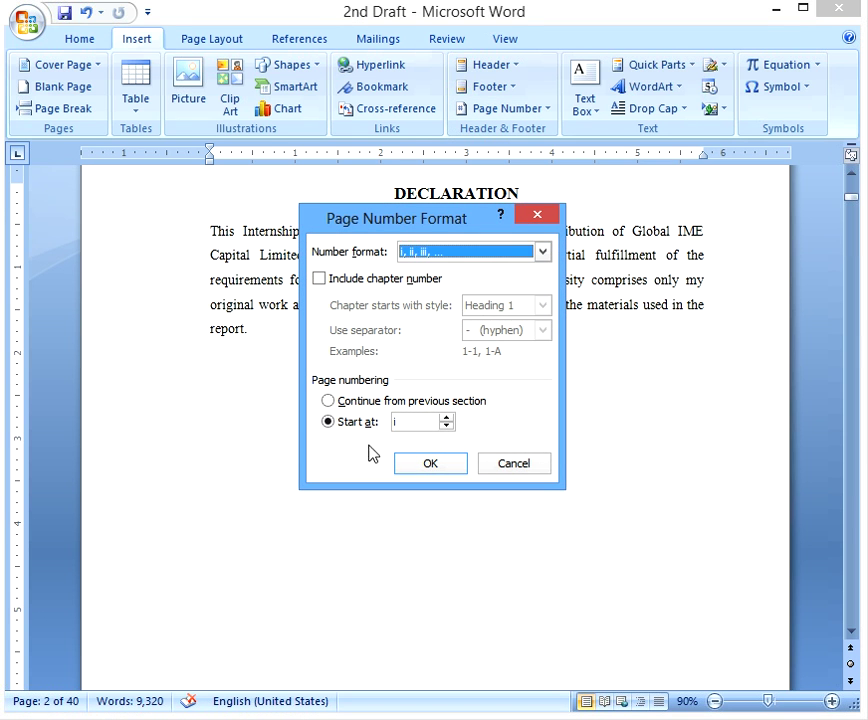
left_click(440, 465)
Step: Insert a centred Plain Number 2 page number in the front-matter section's footer
scroll(505, 354, "up", 7)
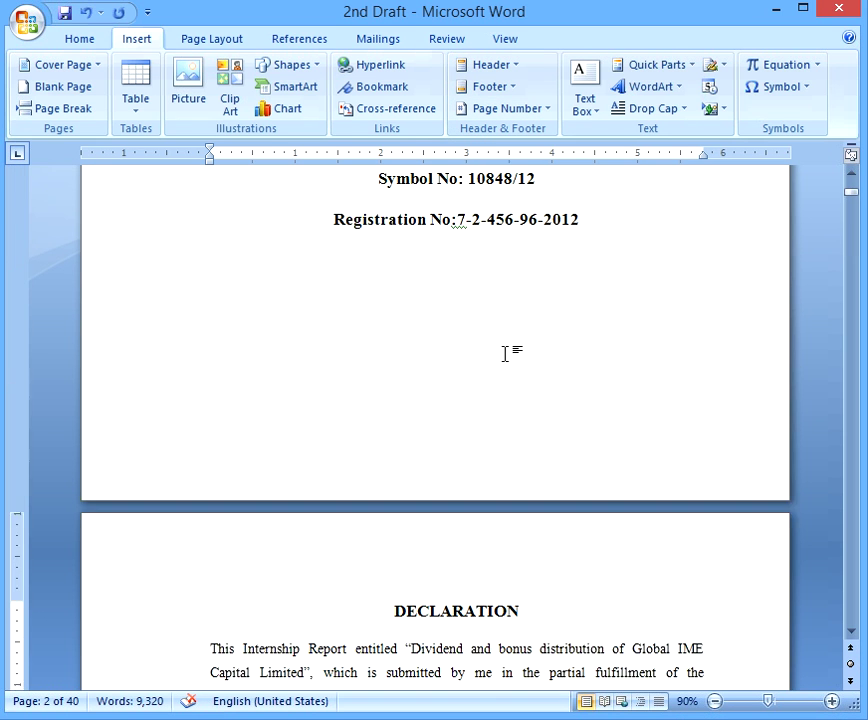
scroll(505, 354, "up", 10)
scroll(643, 321, "down", 10)
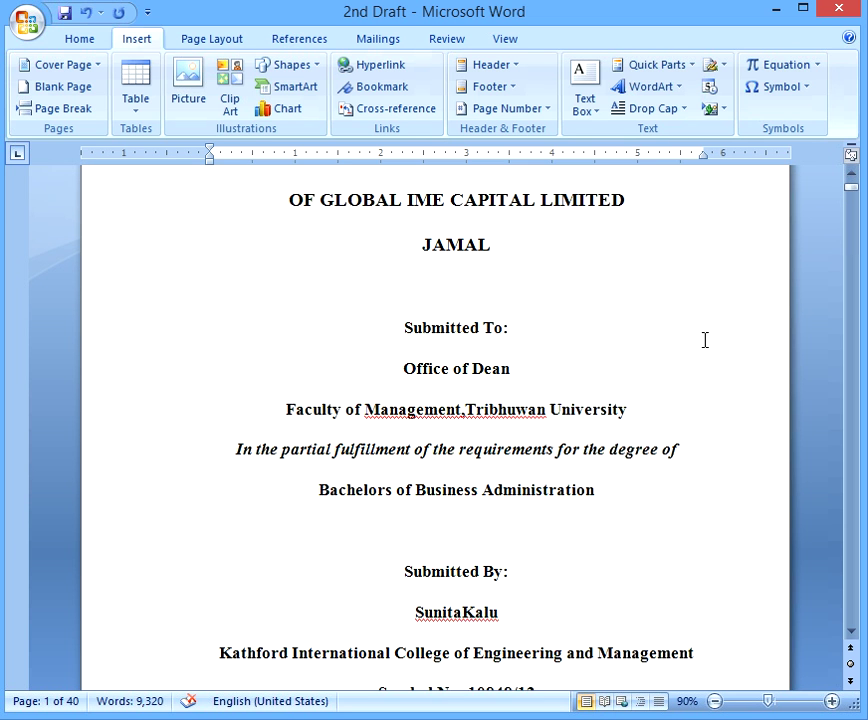
scroll(586, 449, "down", 2)
scroll(406, 471, "down", 12)
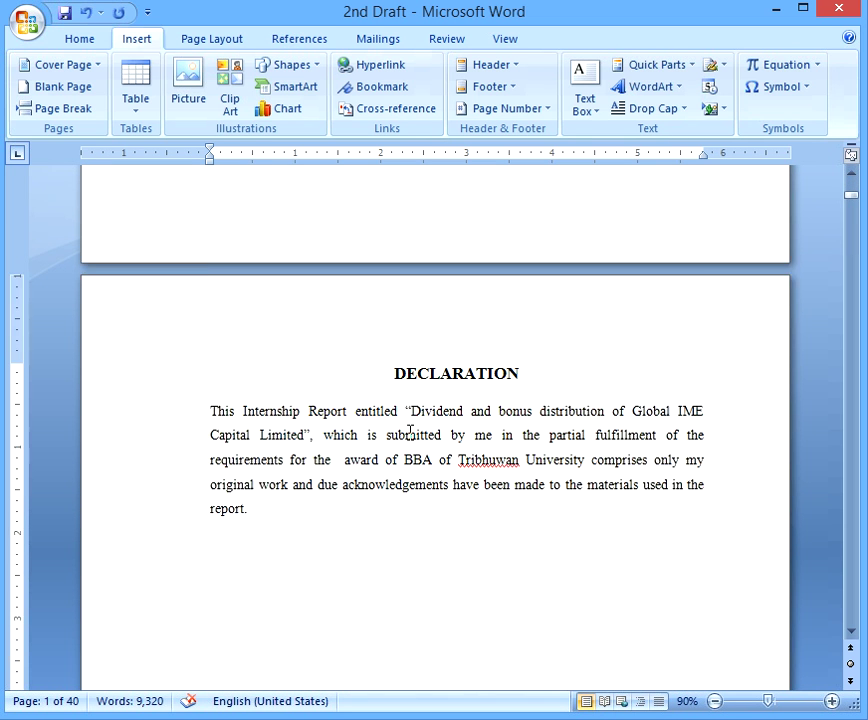
scroll(448, 364, "down", 4)
scroll(490, 362, "up", 4)
scroll(492, 370, "up", 1)
scroll(488, 376, "down", 8)
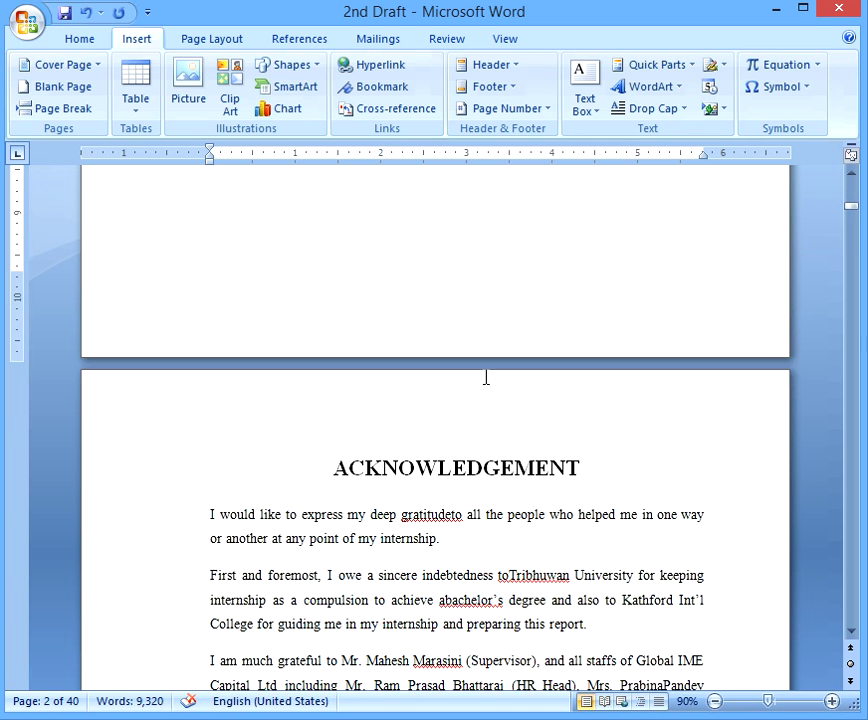
scroll(482, 379, "down", 1)
double_click(432, 280)
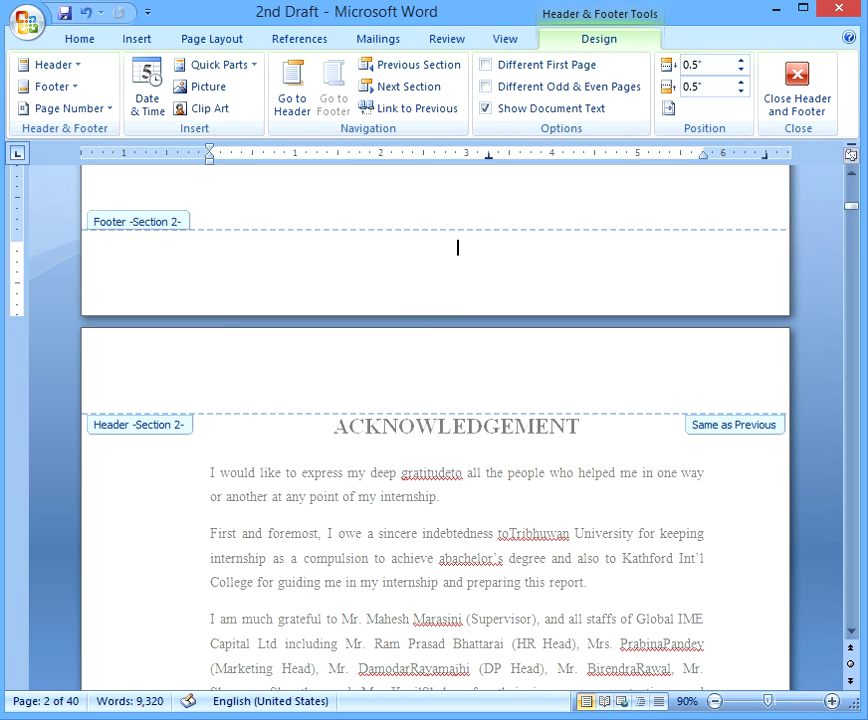
left_click(126, 37)
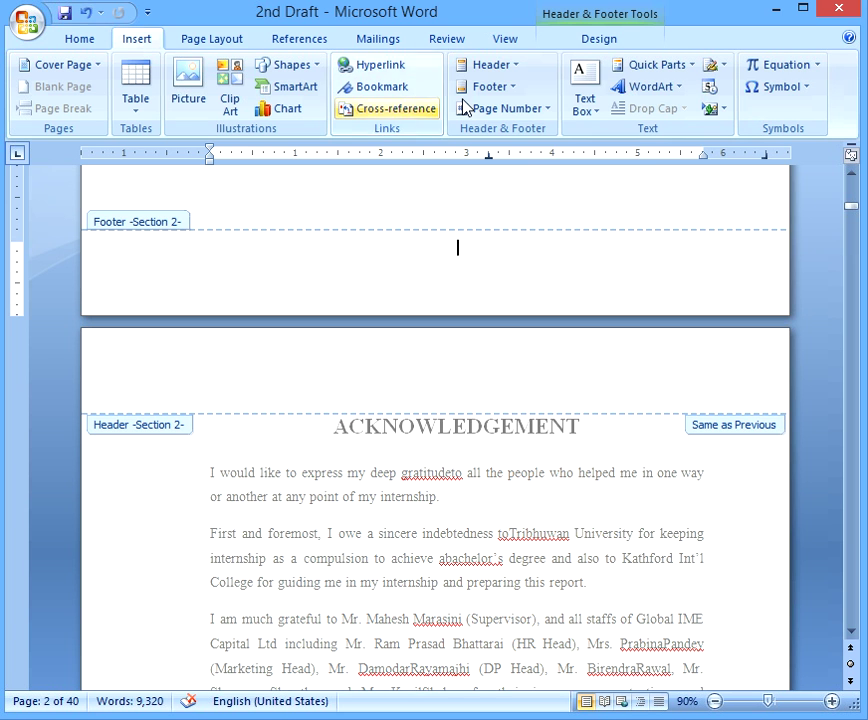
left_click(520, 110)
mouse_move(565, 153)
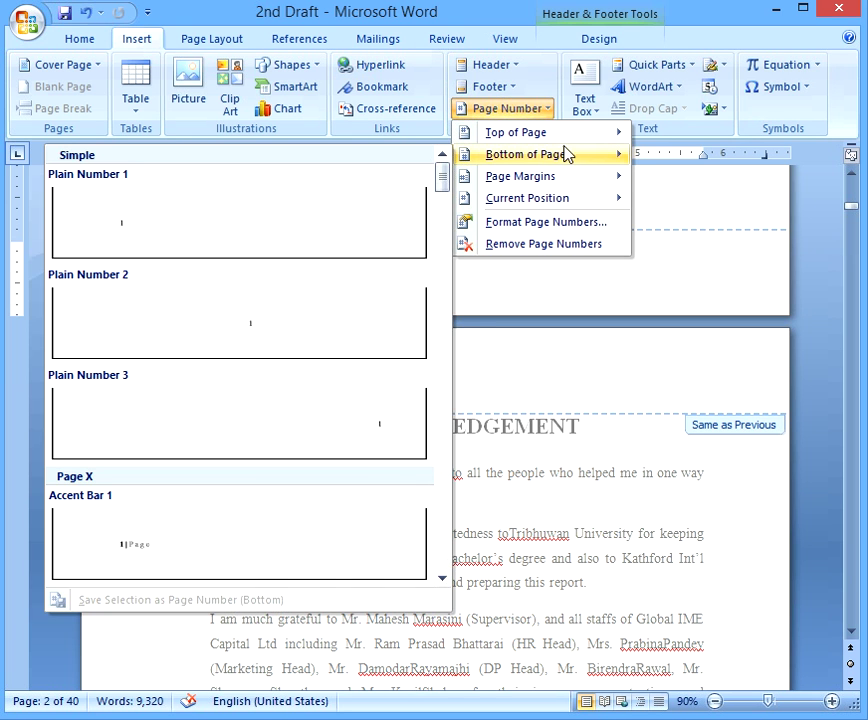
left_click(244, 318)
left_click(821, 72)
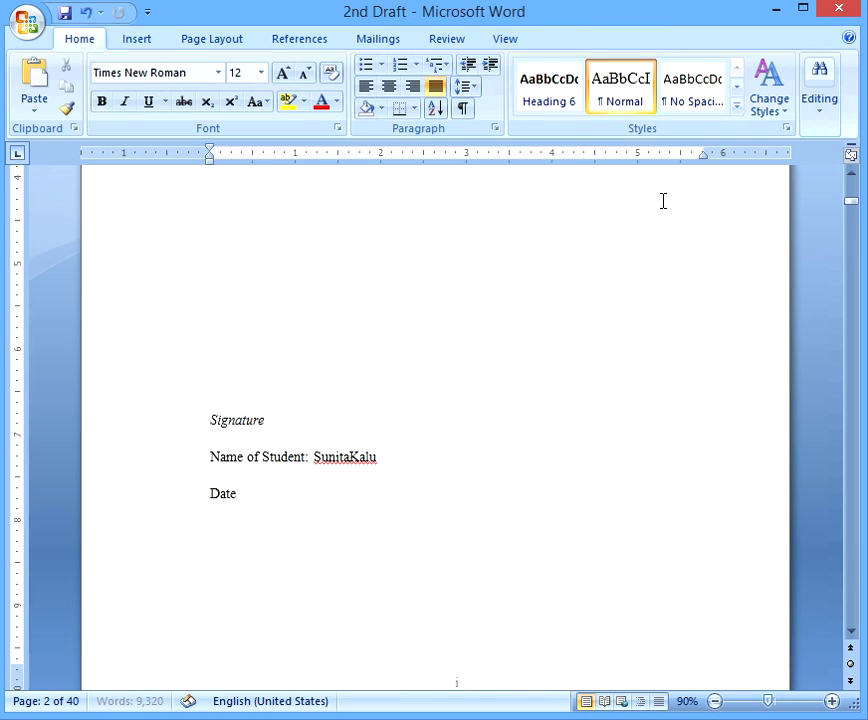
scroll(480, 448, "down", 8)
scroll(487, 493, "up", 7)
scroll(445, 521, "down", 3)
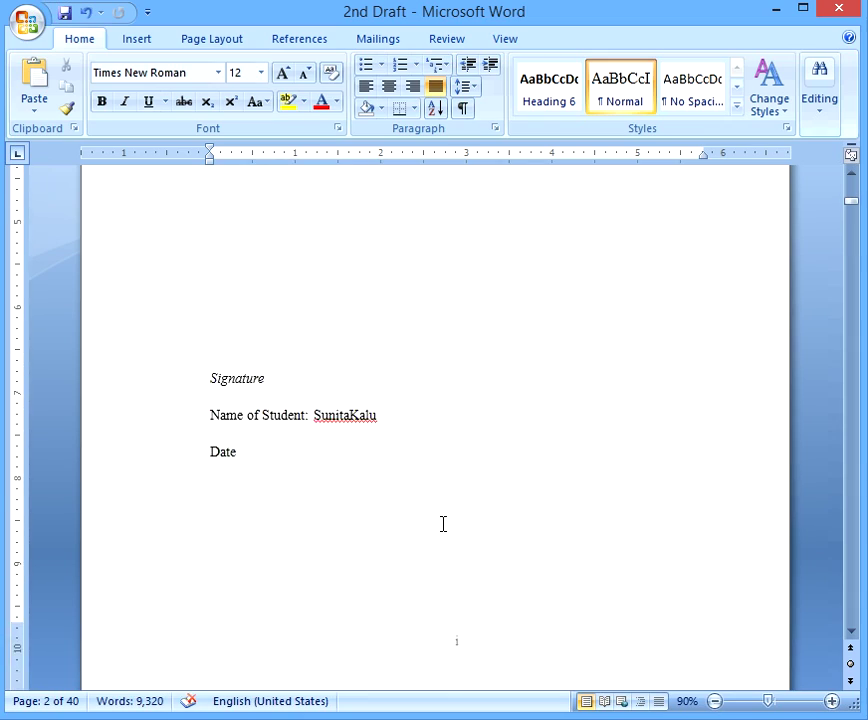
scroll(440, 512, "down", 20)
scroll(470, 520, "up", 2)
scroll(471, 504, "down", 20)
scroll(465, 491, "up", 20)
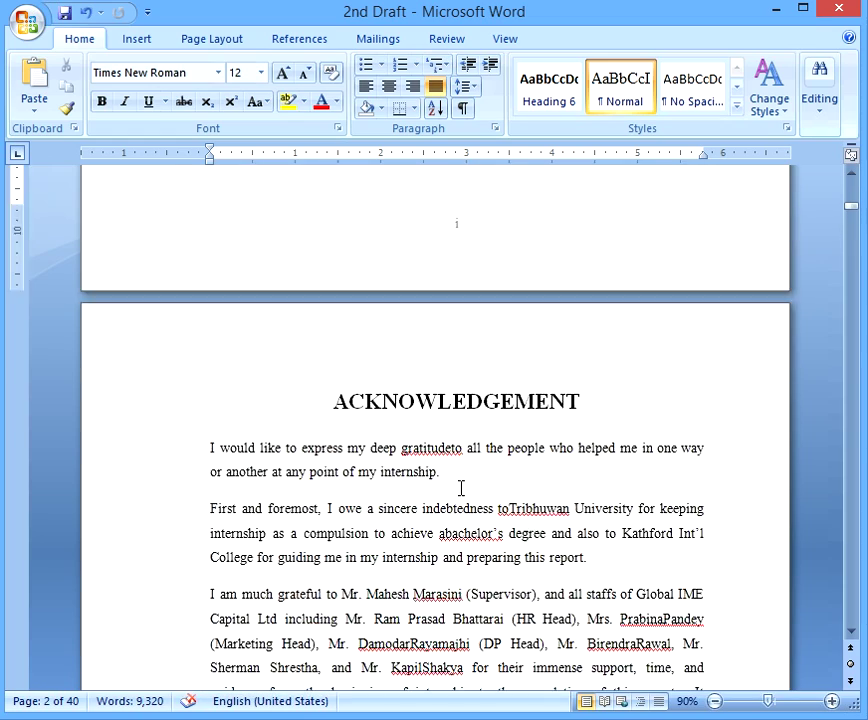
scroll(461, 488, "up", 20)
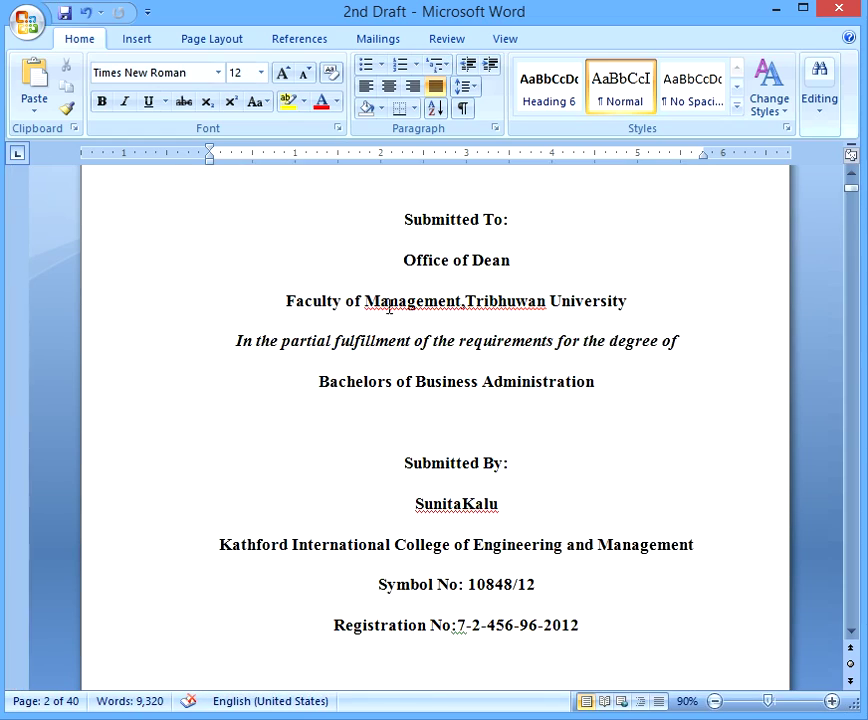
scroll(562, 506, "down", 15)
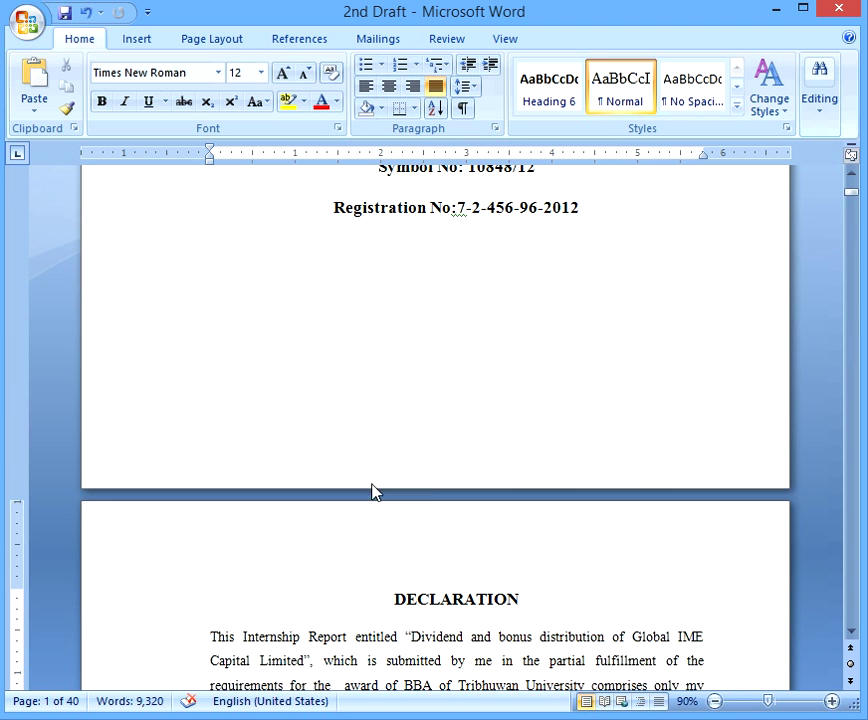
scroll(372, 485, "down", 10)
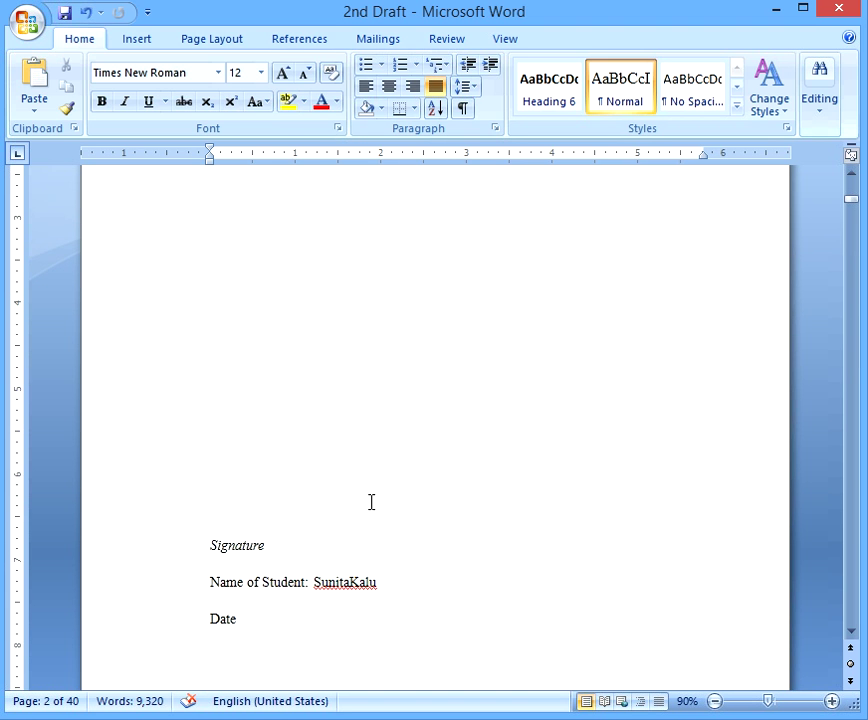
scroll(487, 440, "down", 20)
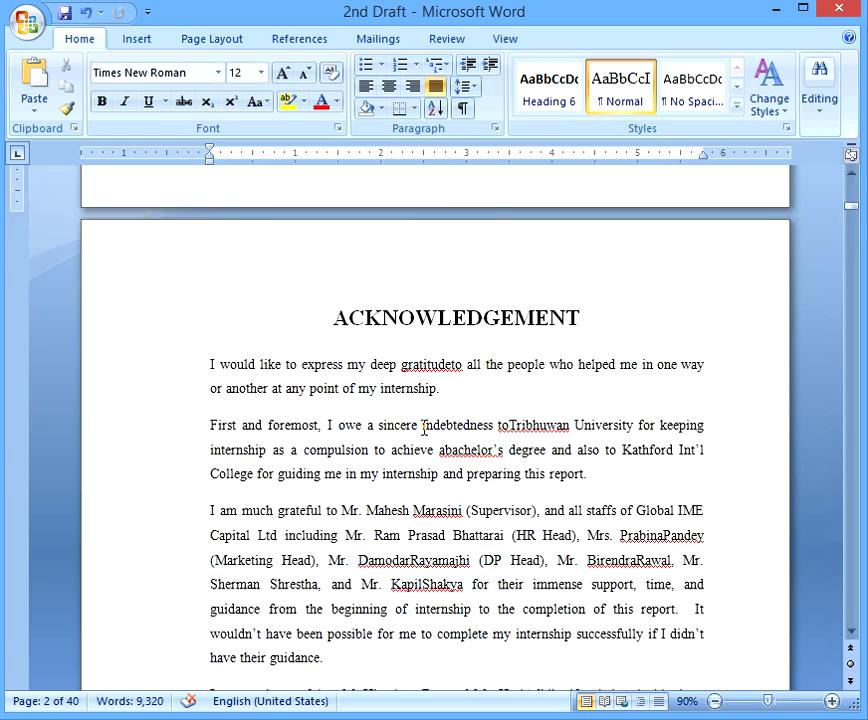
scroll(418, 419, "down", 20)
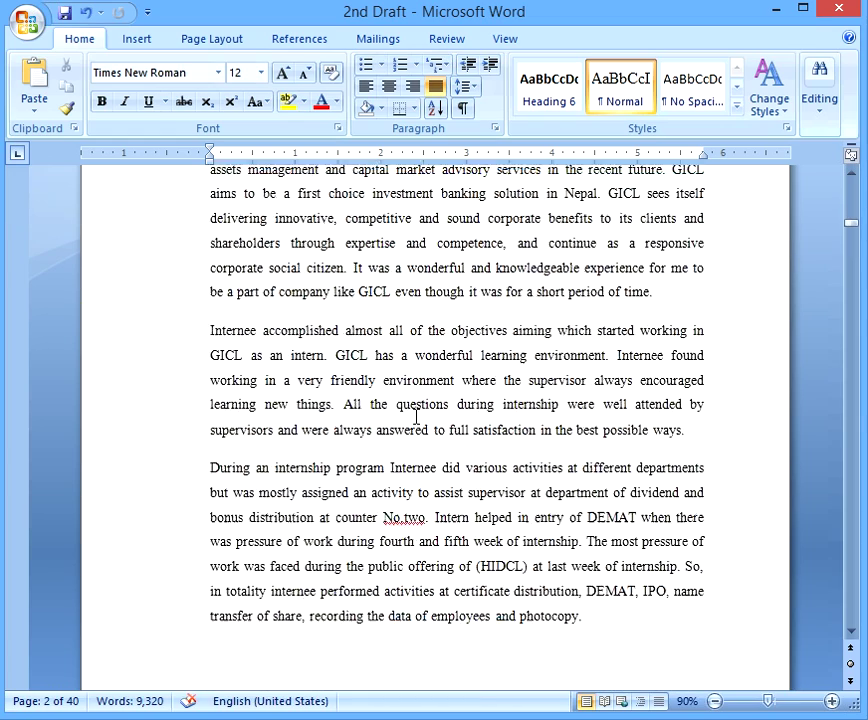
scroll(419, 416, "down", 10)
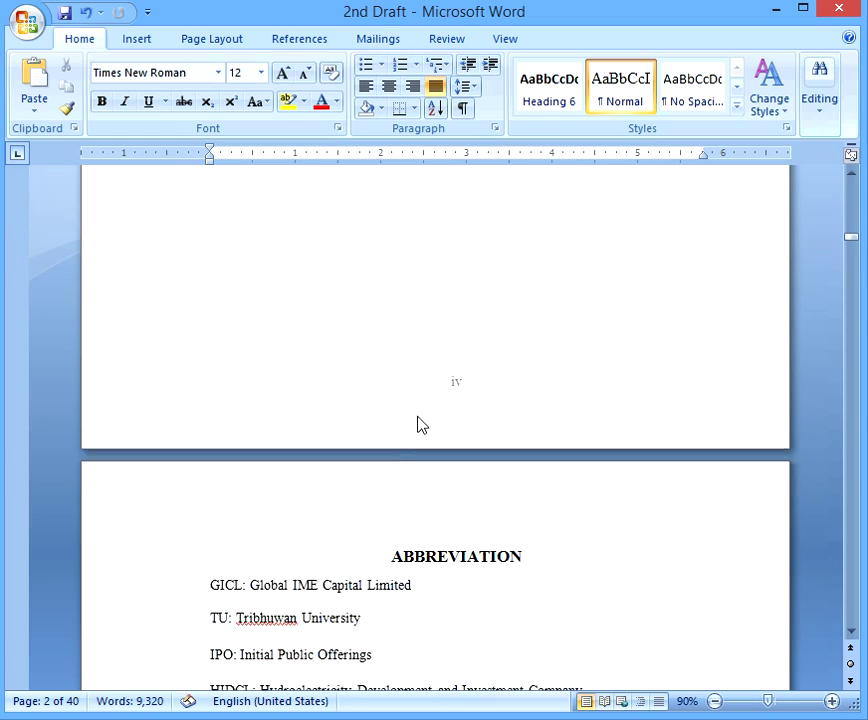
scroll(470, 340, "down", 2)
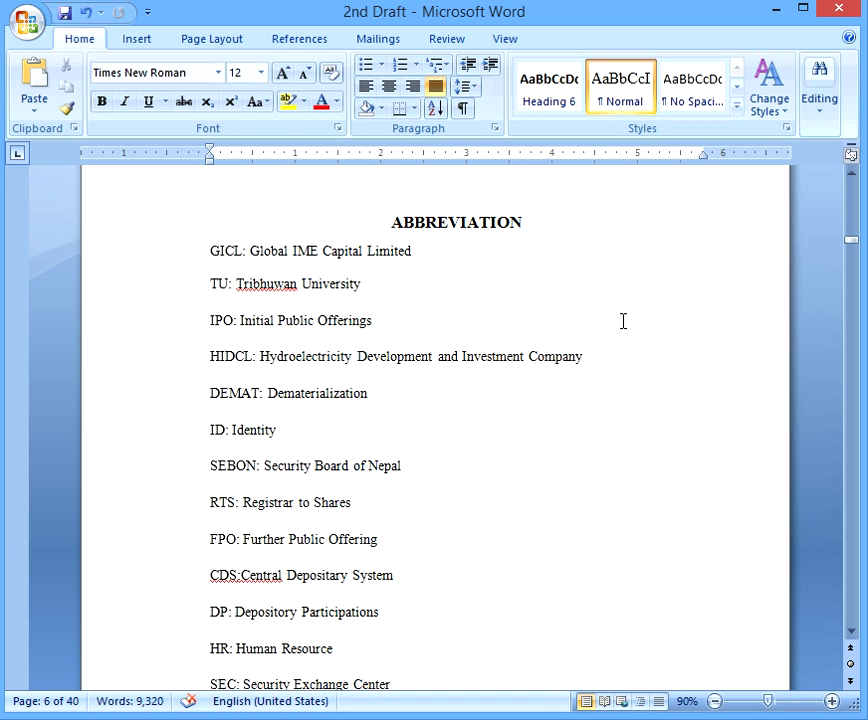
scroll(610, 323, "down", 20)
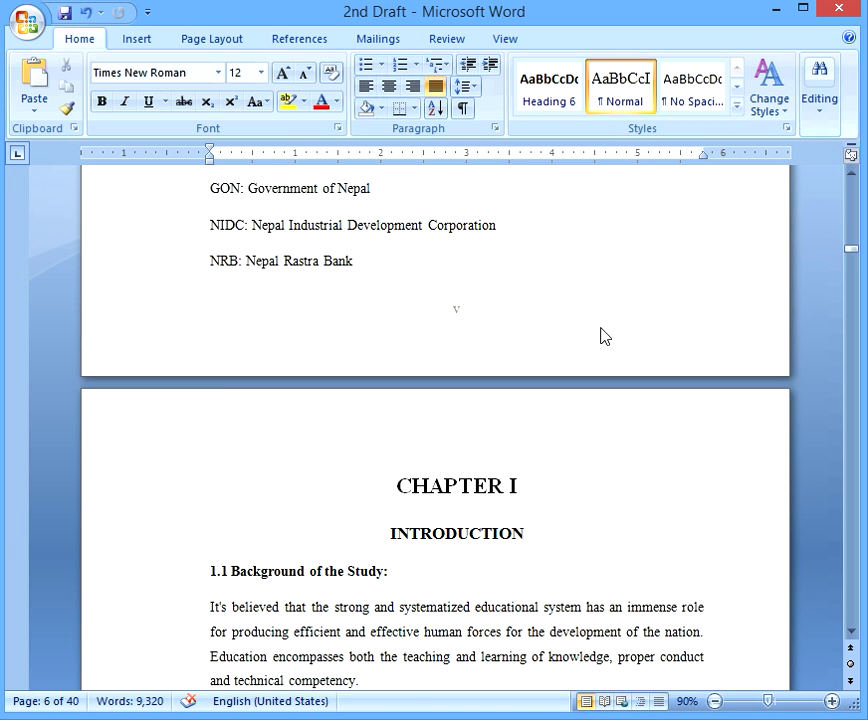
scroll(599, 326, "up", 4)
scroll(548, 339, "down", 4)
scroll(493, 328, "up", 13)
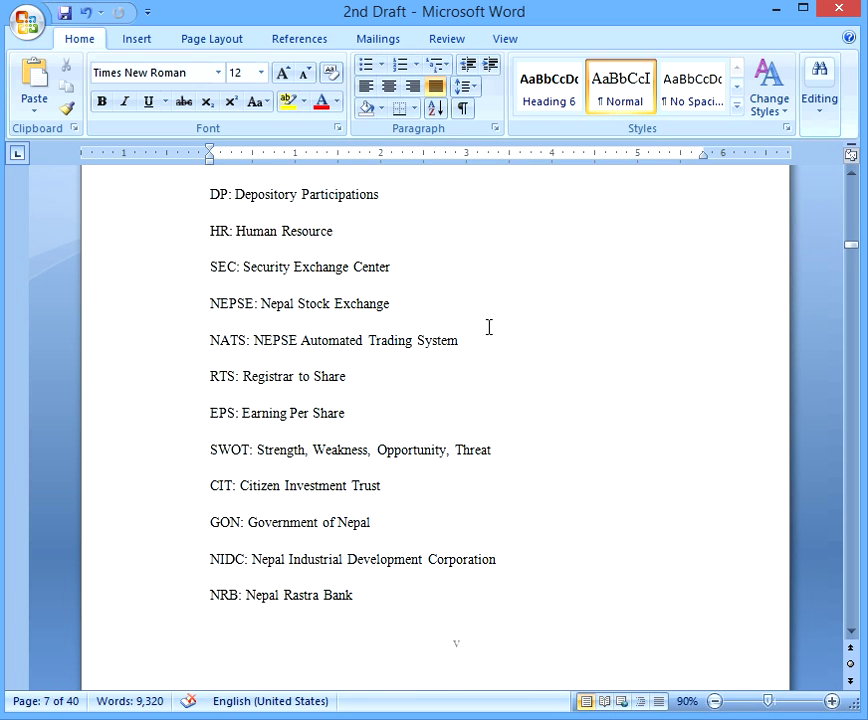
scroll(494, 325, "down", 13)
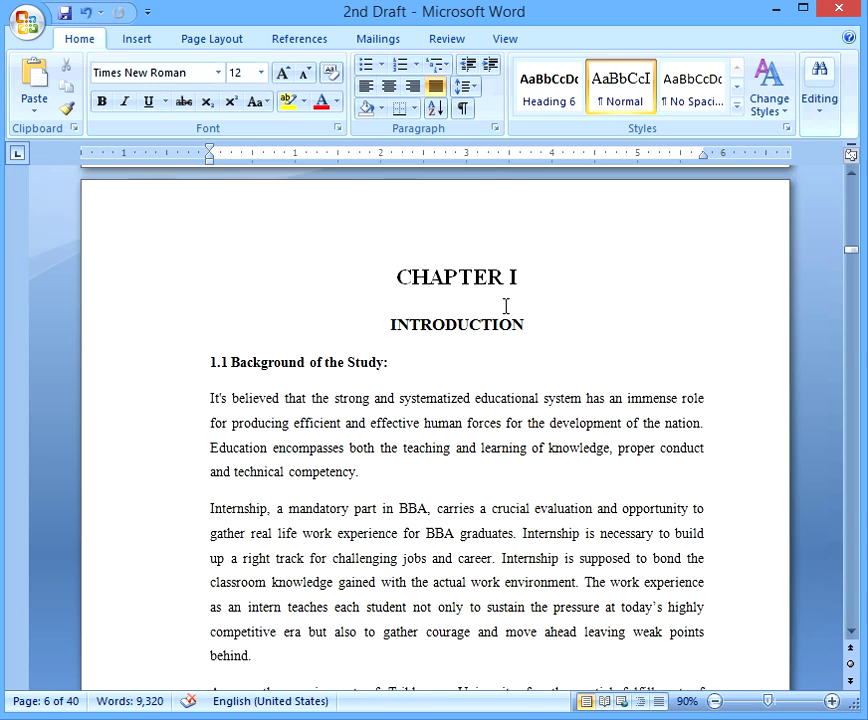
scroll(684, 335, "down", 2)
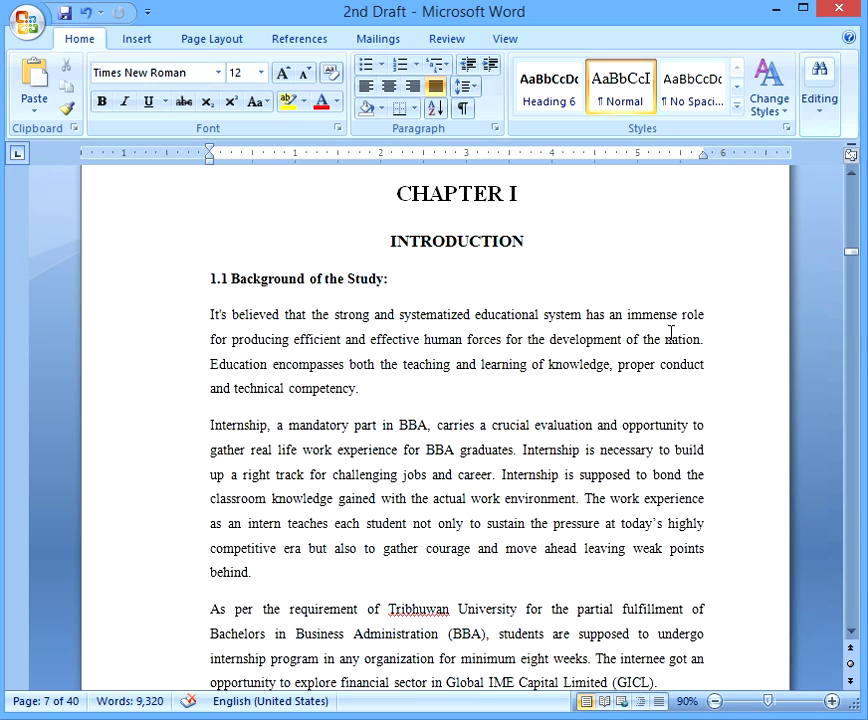
scroll(670, 333, "up", 4)
scroll(452, 240, "down", 13)
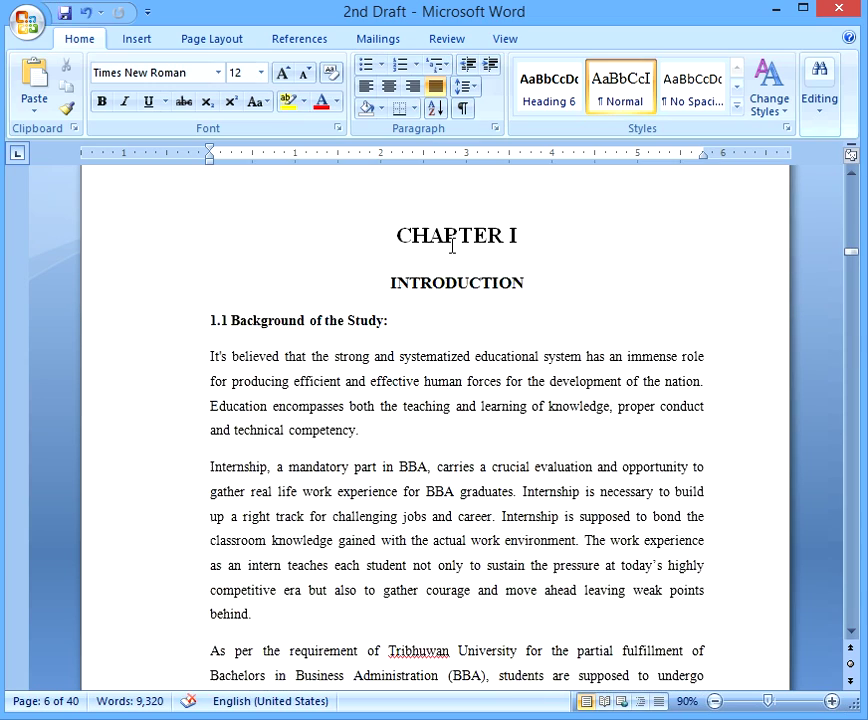
scroll(457, 249, "up", 9)
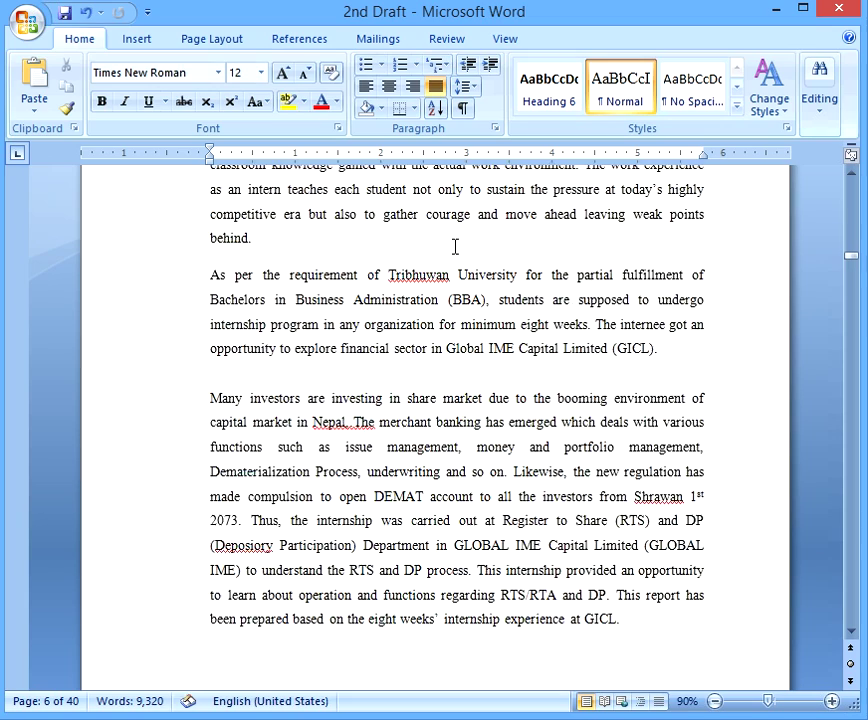
scroll(455, 249, "down", 2)
scroll(452, 252, "up", 2)
scroll(458, 268, "down", 10)
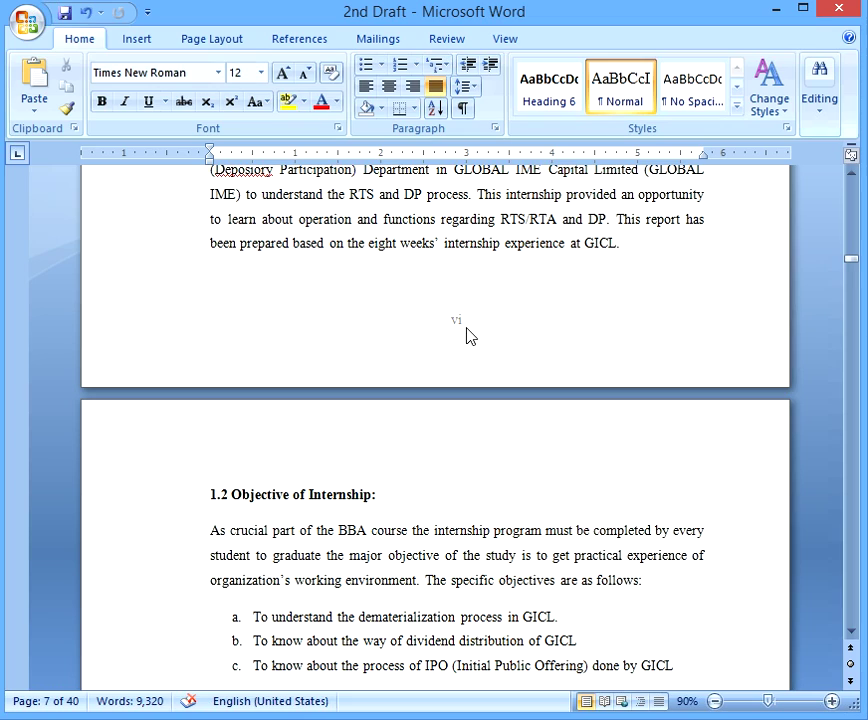
scroll(457, 307, "up", 11)
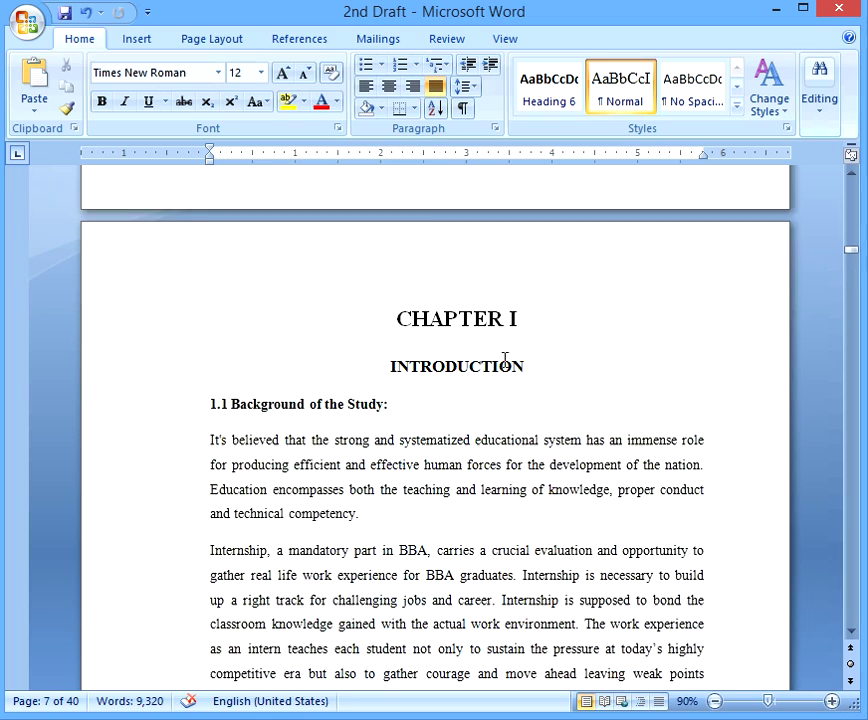
scroll(500, 387, "down", 11)
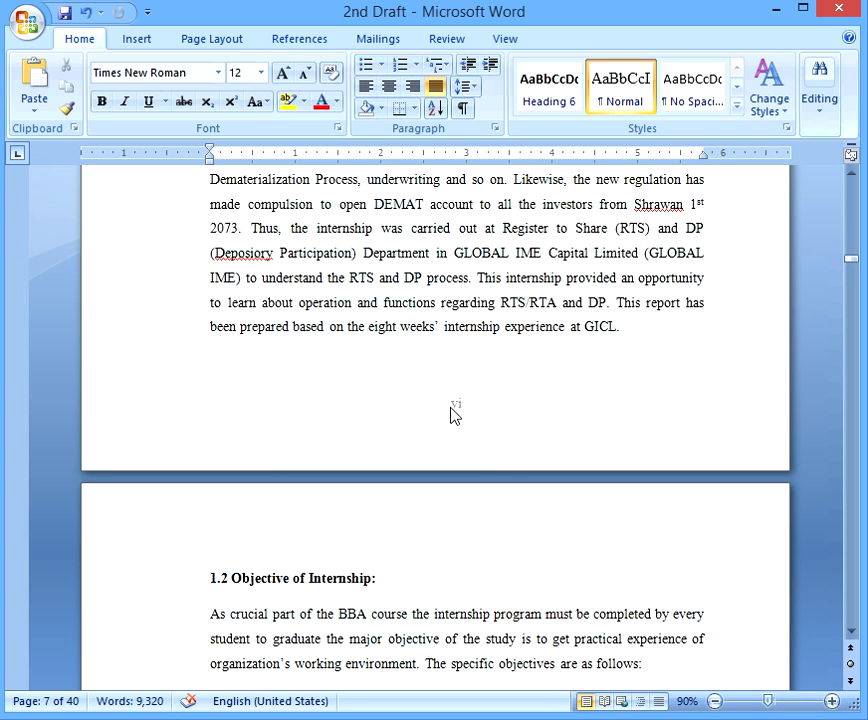
scroll(450, 415, "up", 15)
scroll(400, 449, "up", 10)
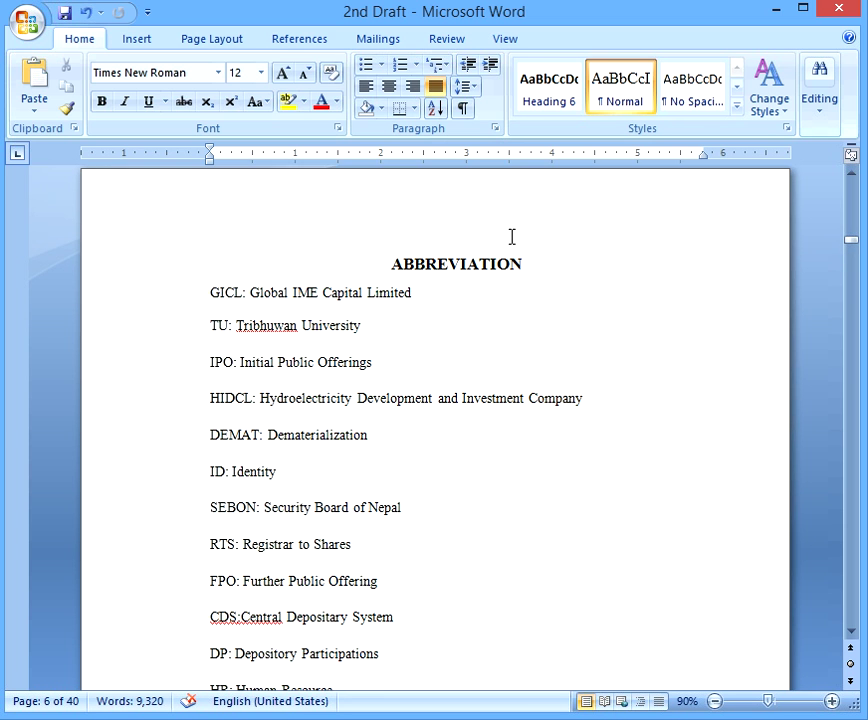
scroll(511, 237, "down", 14)
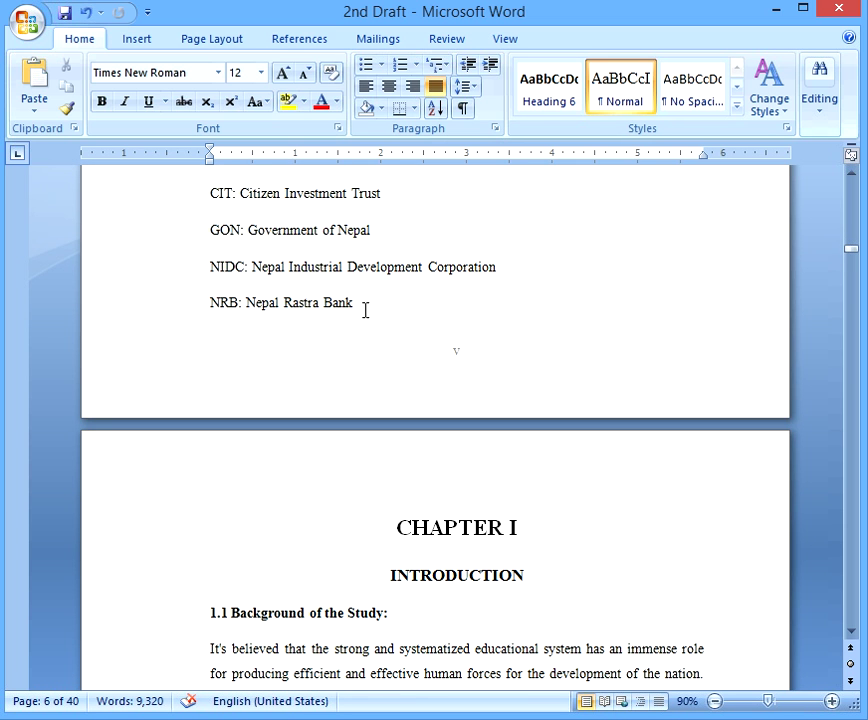
Step: Insert a Next Page section break after 'NRB: Nepal Rastra Bank' so Chapter I starts a new section
left_click(389, 300)
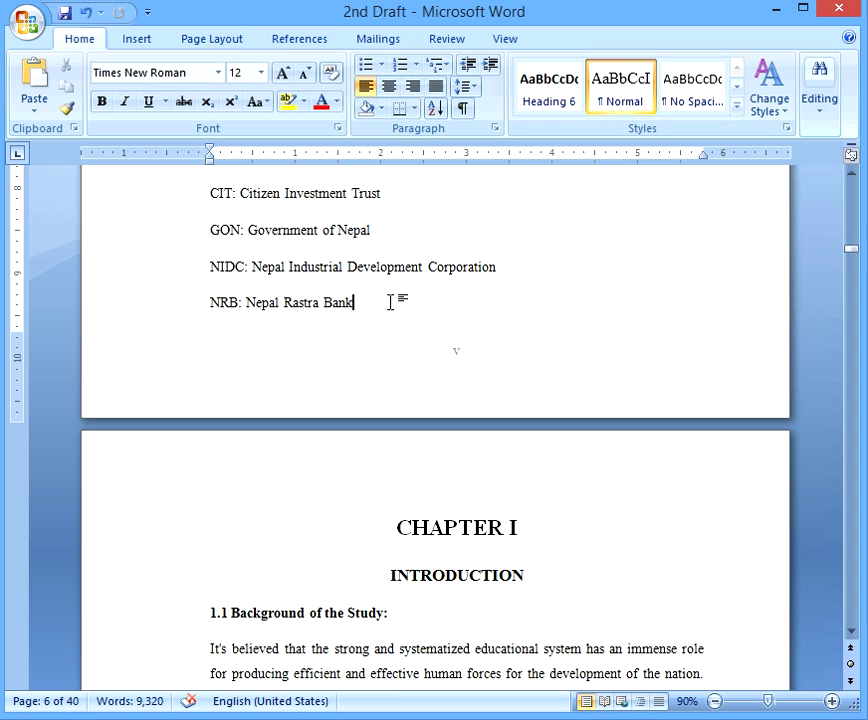
left_click(150, 39)
left_click(210, 40)
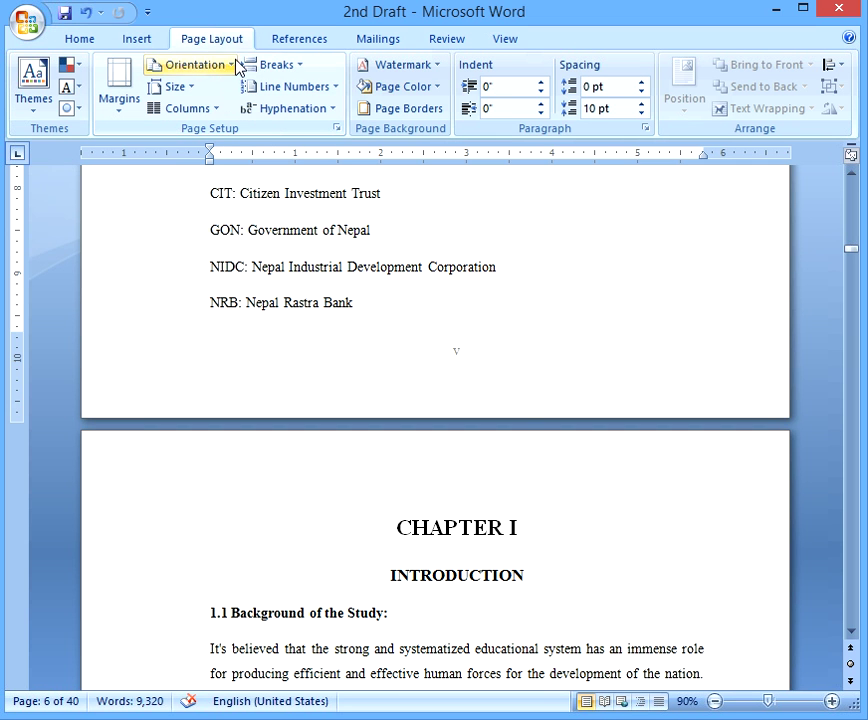
left_click(300, 66)
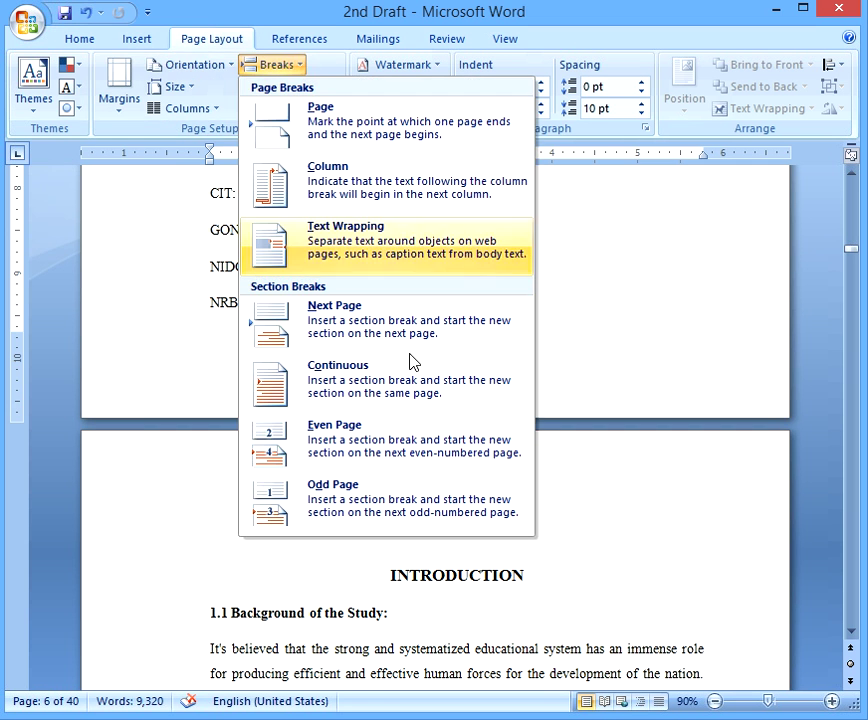
left_click(362, 314)
Step: Open the header of the new Chapter I section for editing
scroll(460, 410, "down", 3)
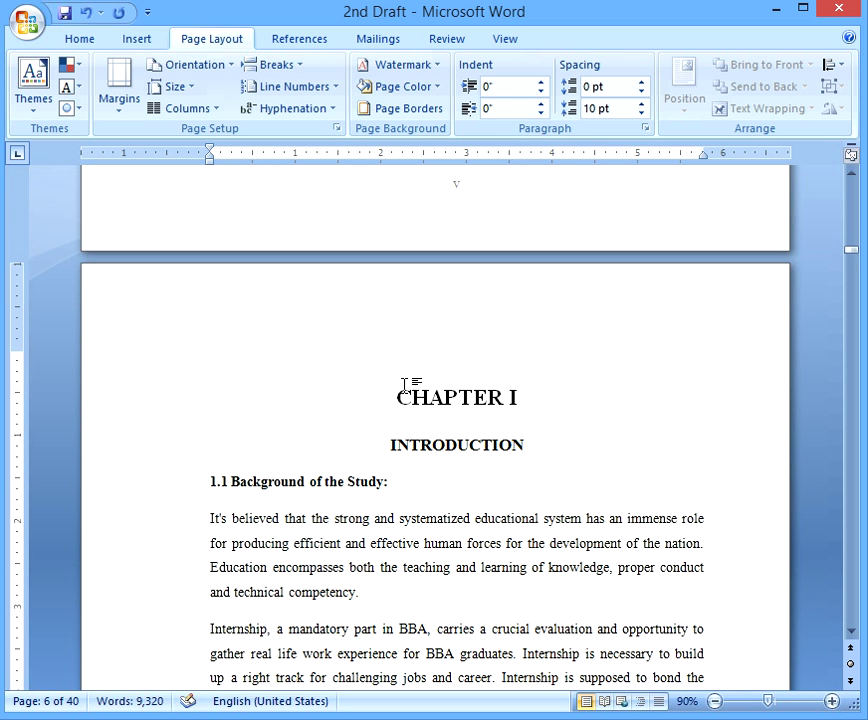
scroll(400, 385, "up", 1)
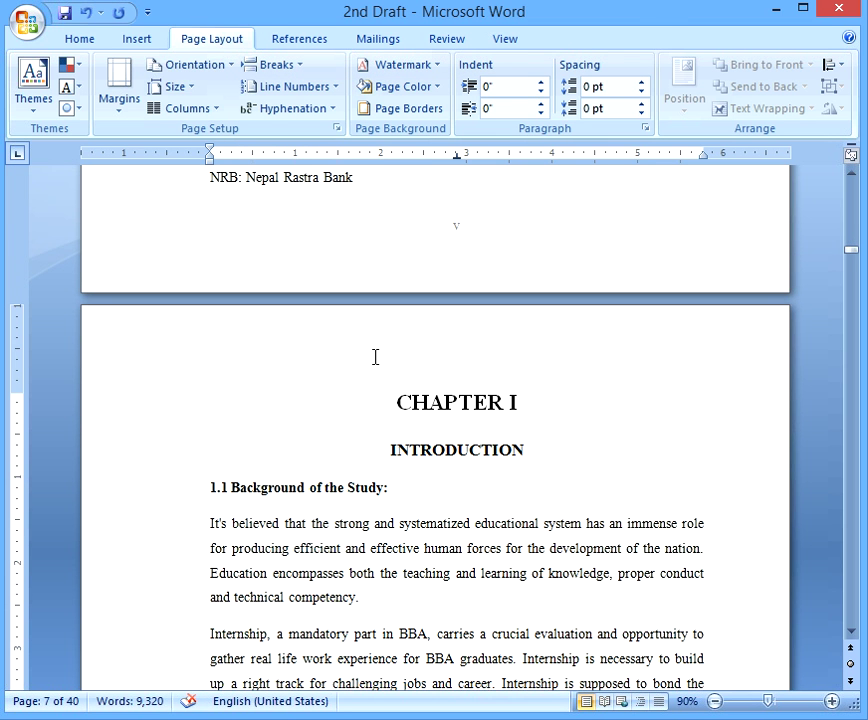
double_click(375, 357)
scroll(391, 378, "up", 3)
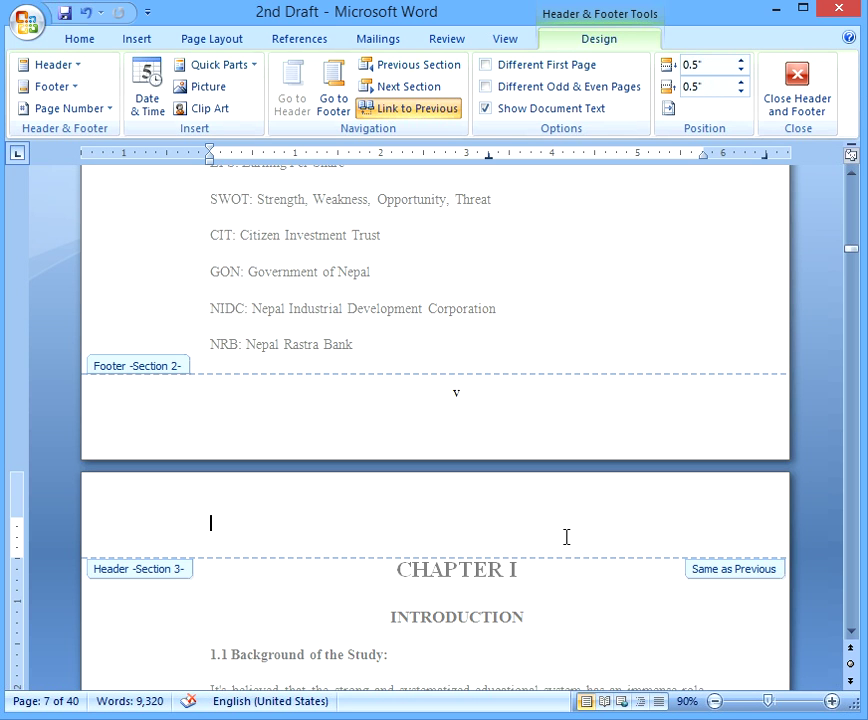
Step: Check the footer page numbers around the start of the Chapter I section
double_click(575, 595)
scroll(574, 585, "down", 12)
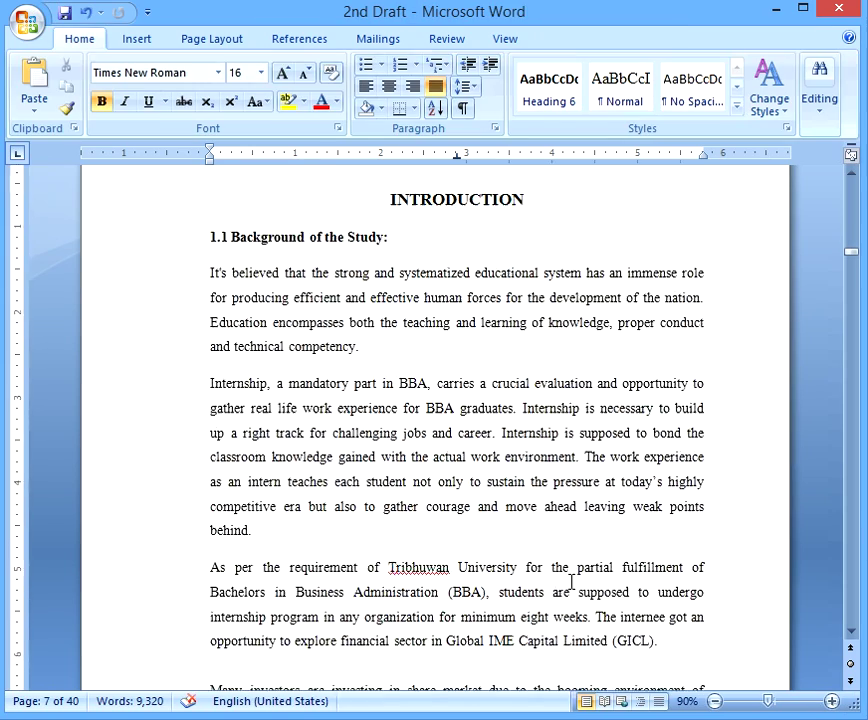
double_click(497, 486)
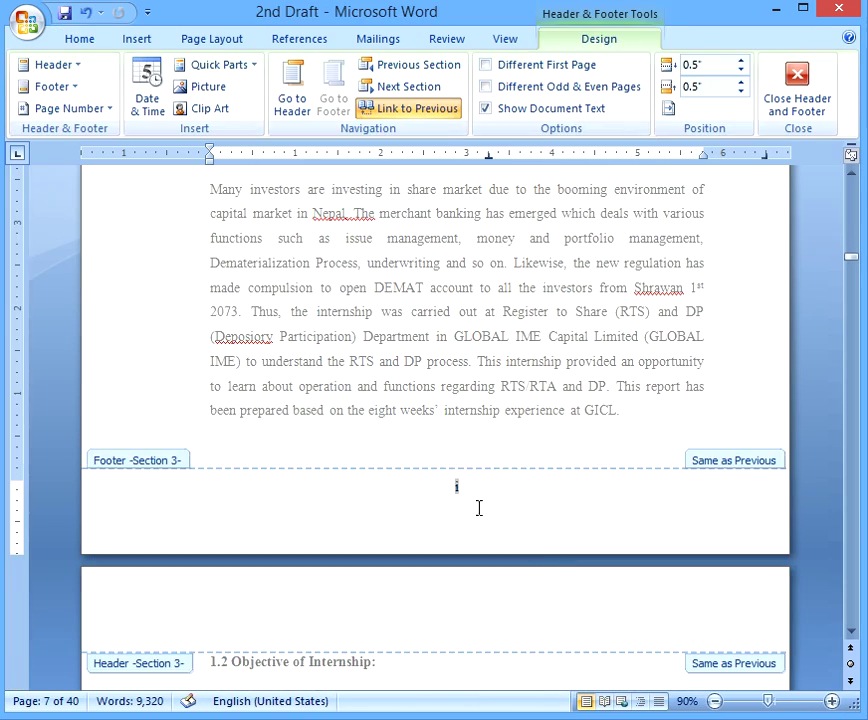
double_click(467, 432)
scroll(568, 405, "down", 3)
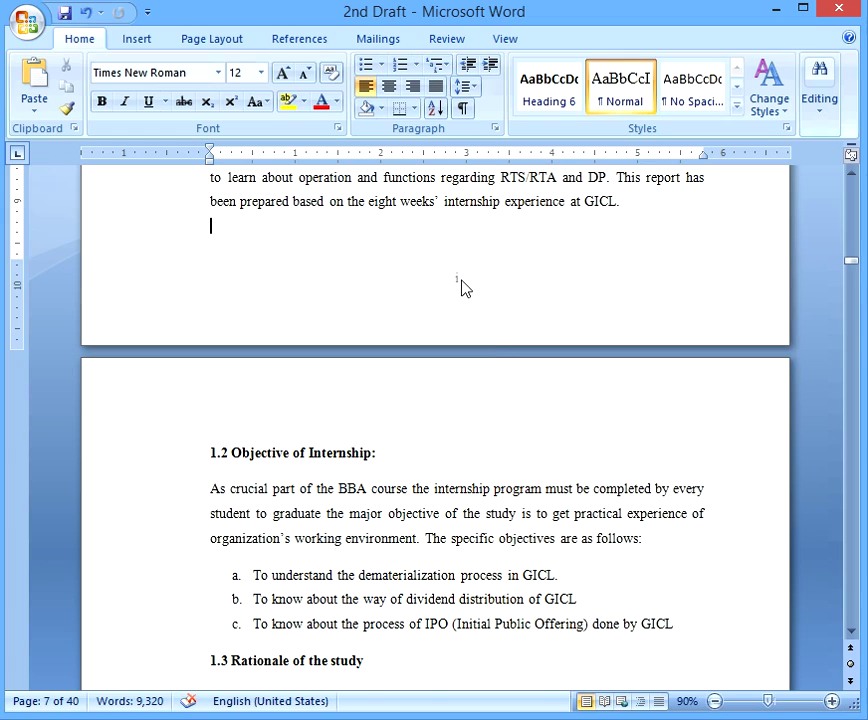
scroll(462, 288, "down", 11)
scroll(475, 360, "up", 1)
scroll(478, 368, "up", 18)
scroll(463, 354, "up", 15)
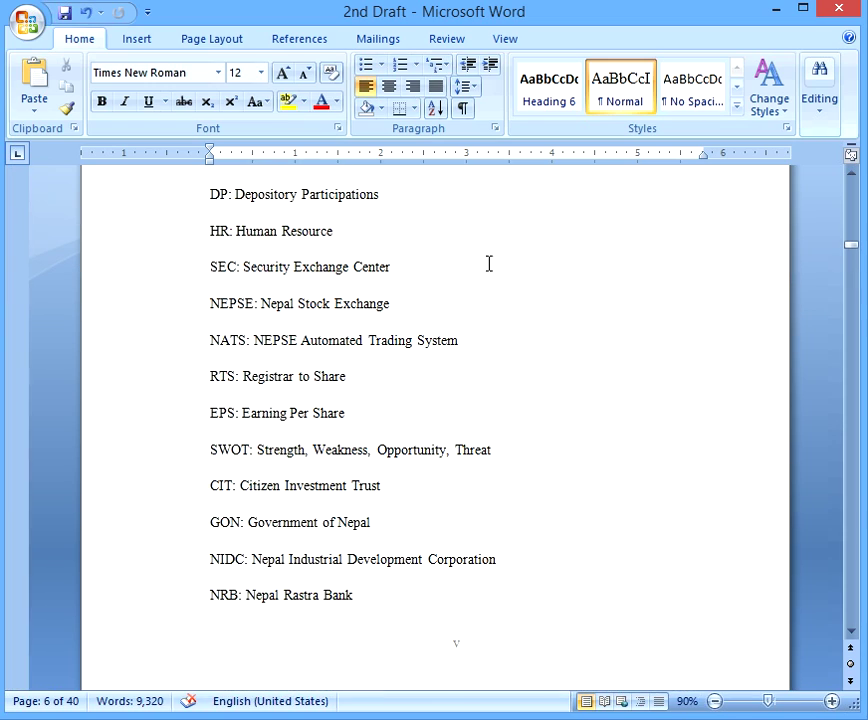
scroll(486, 441, "down", 3)
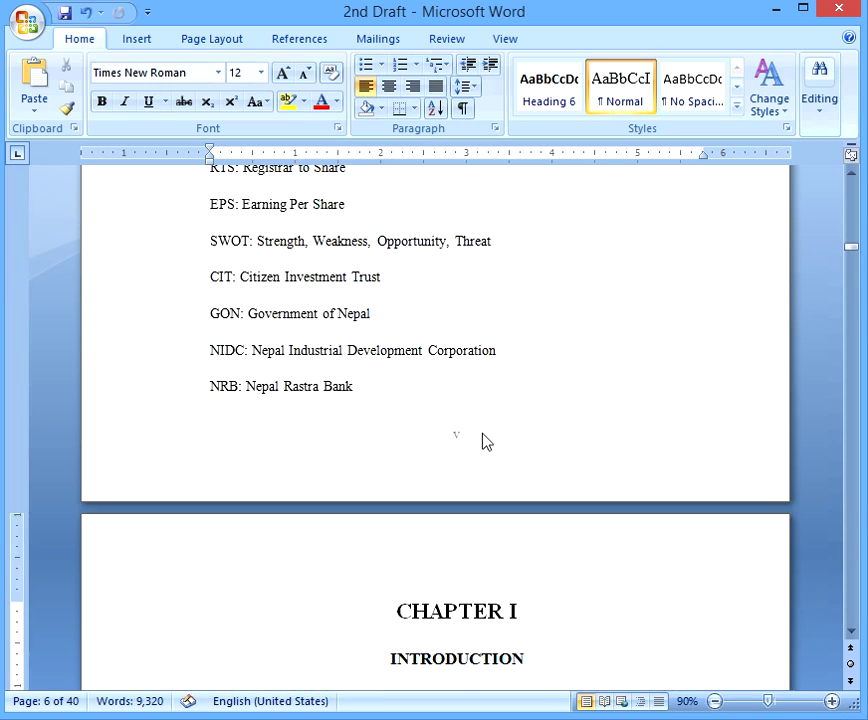
scroll(459, 443, "down", 12)
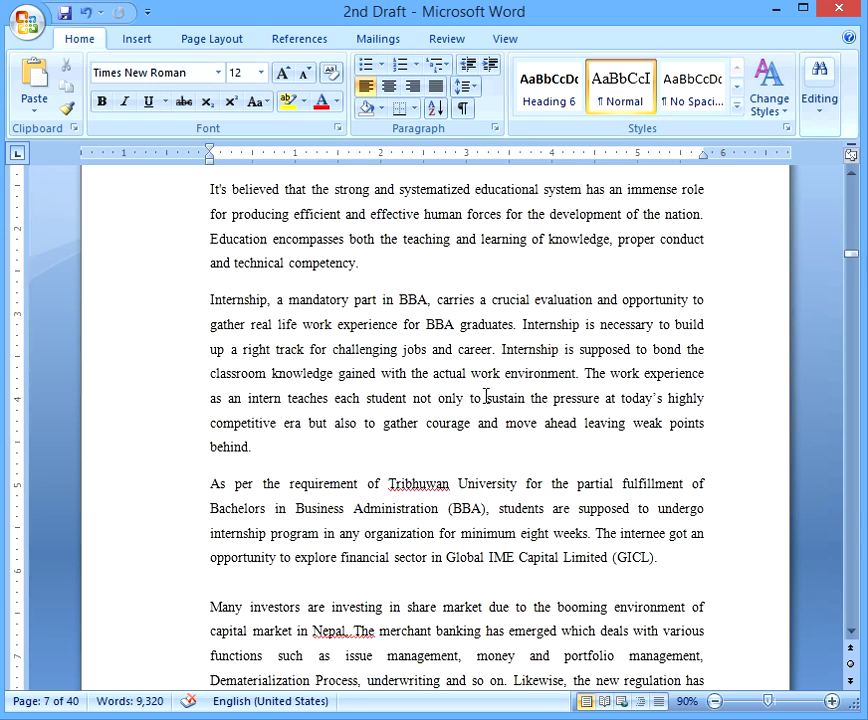
scroll(481, 397, "down", 4)
scroll(486, 400, "up", 2)
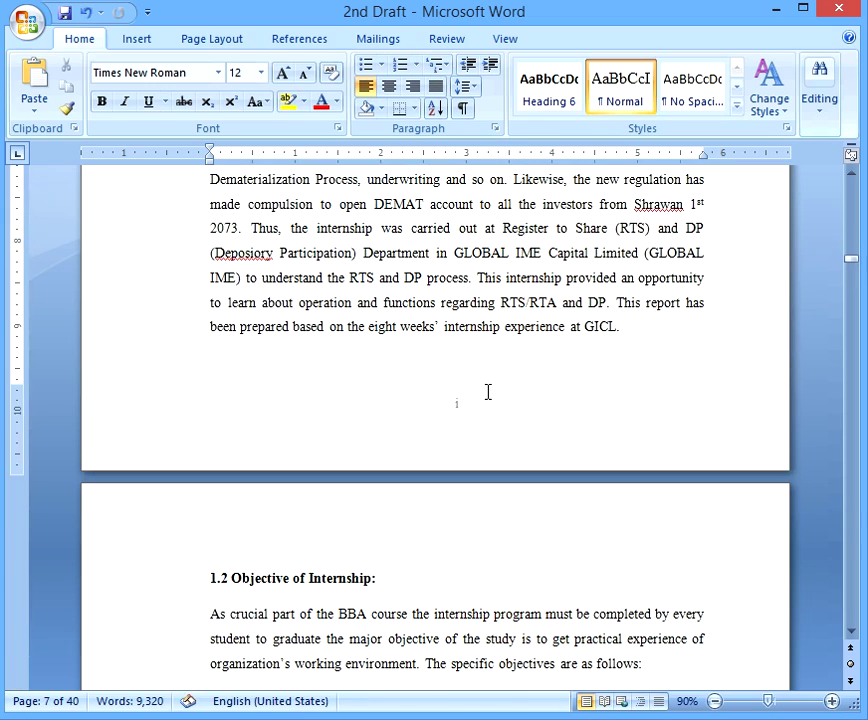
Step: Format the Chapter I section's page numbers as Arabic 1, 2, 3
double_click(459, 410)
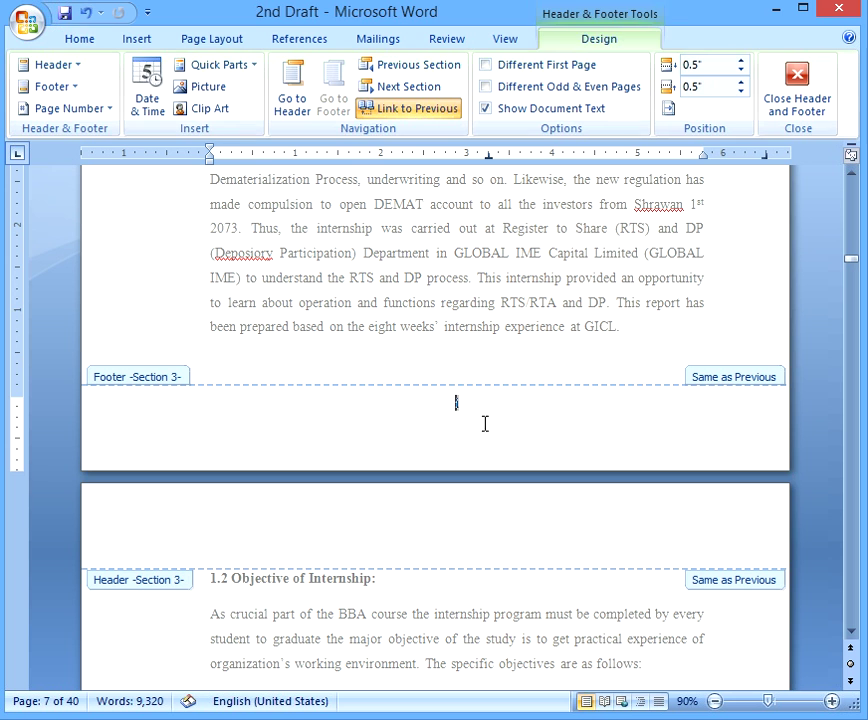
left_click(137, 38)
left_click(522, 110)
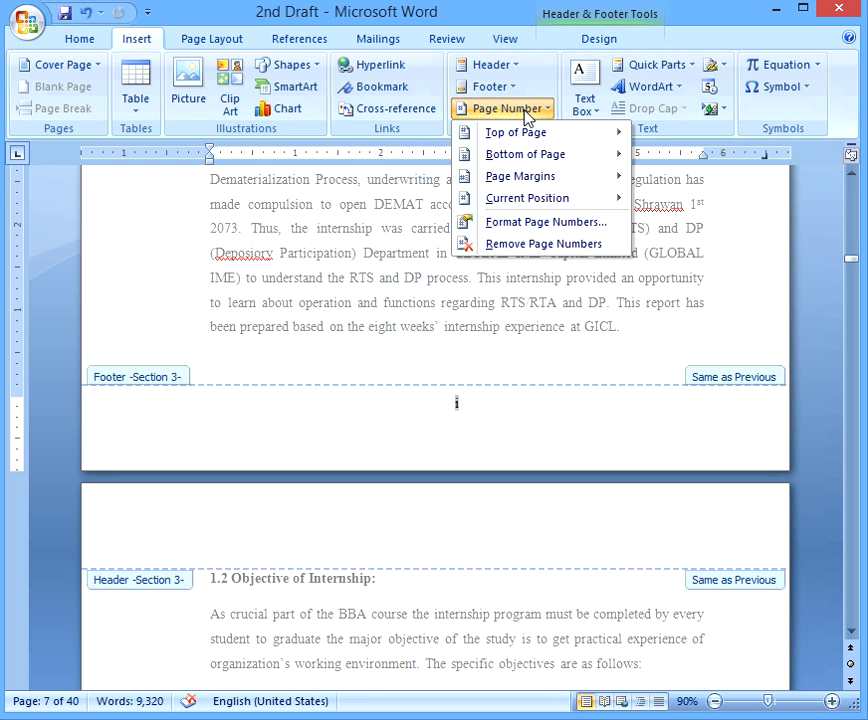
left_click(531, 228)
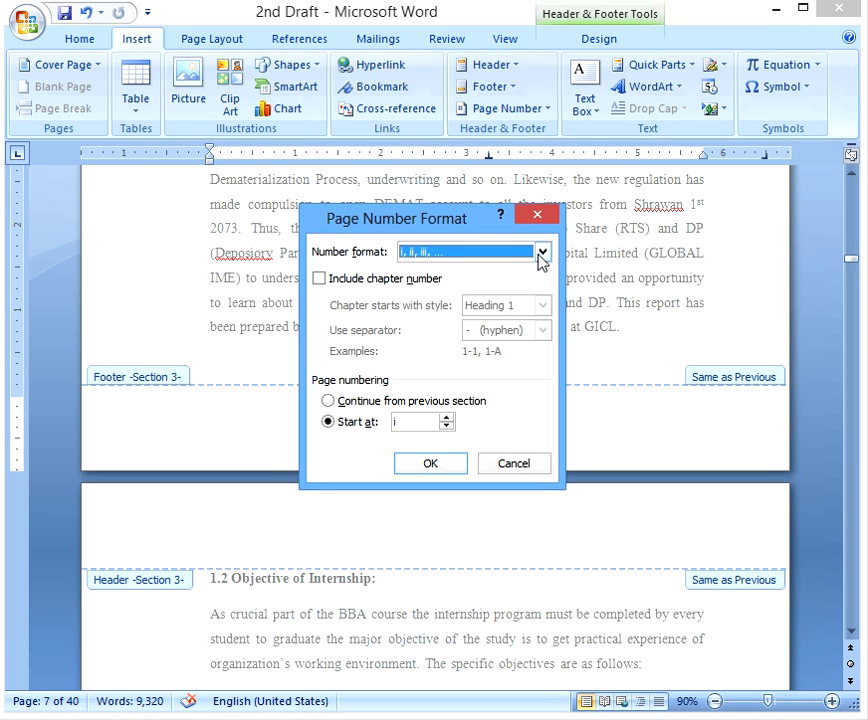
left_click(541, 252)
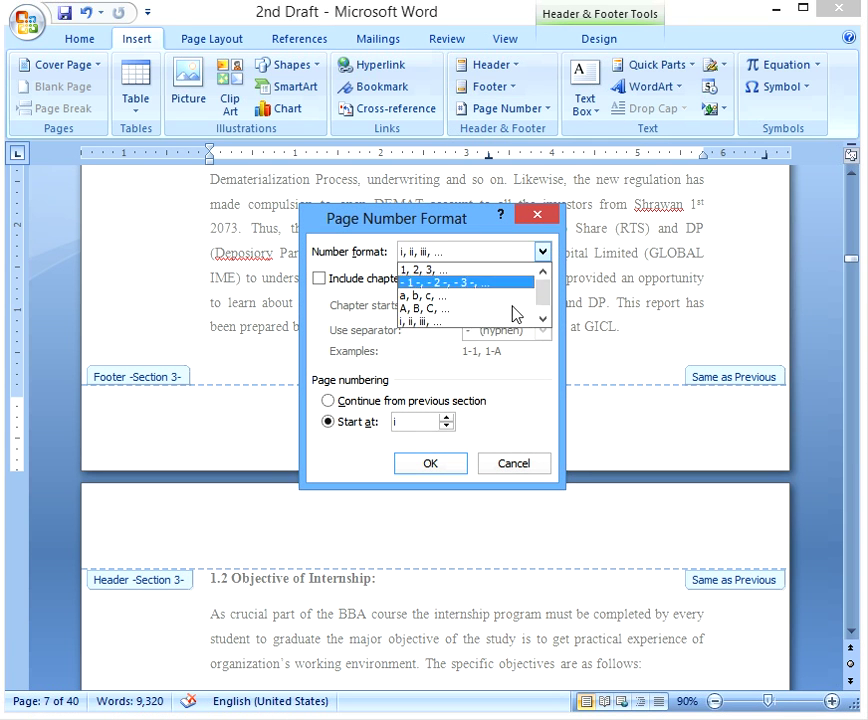
left_click(465, 270)
left_click(449, 466)
double_click(528, 372)
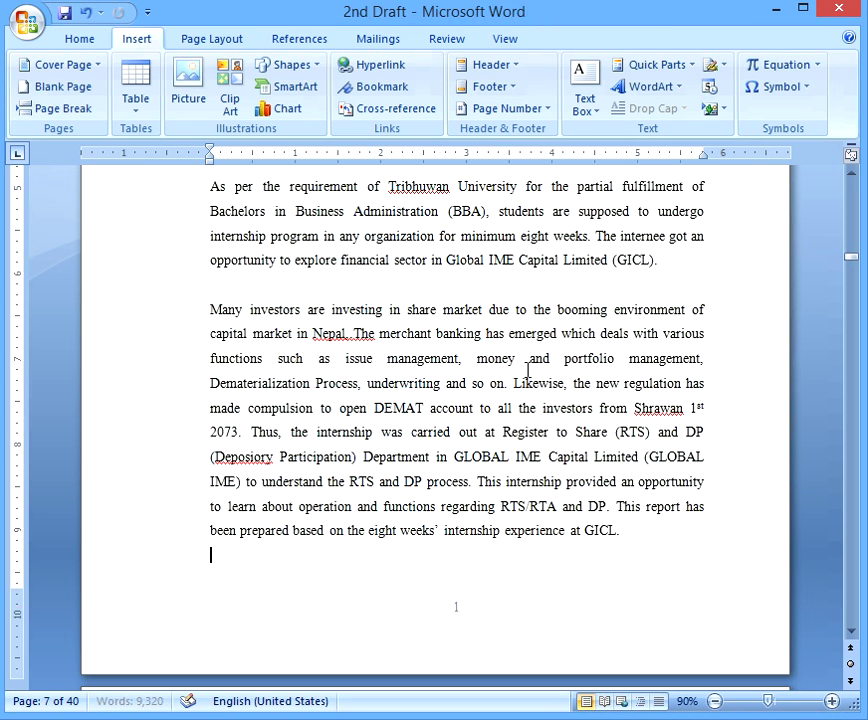
scroll(532, 360, "up", 8)
scroll(522, 360, "down", 10)
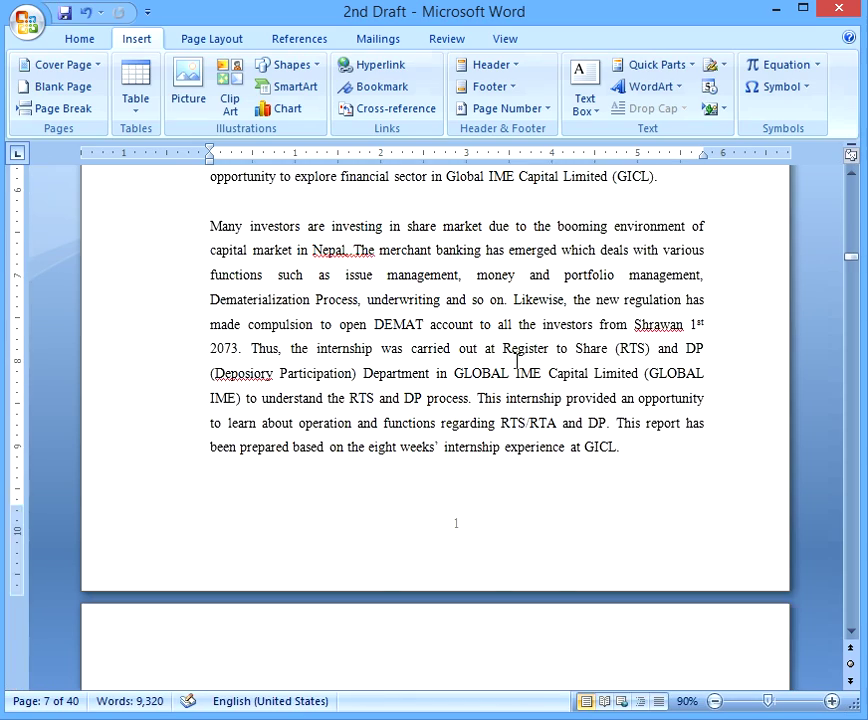
scroll(517, 361, "up", 6)
scroll(438, 345, "down", 9)
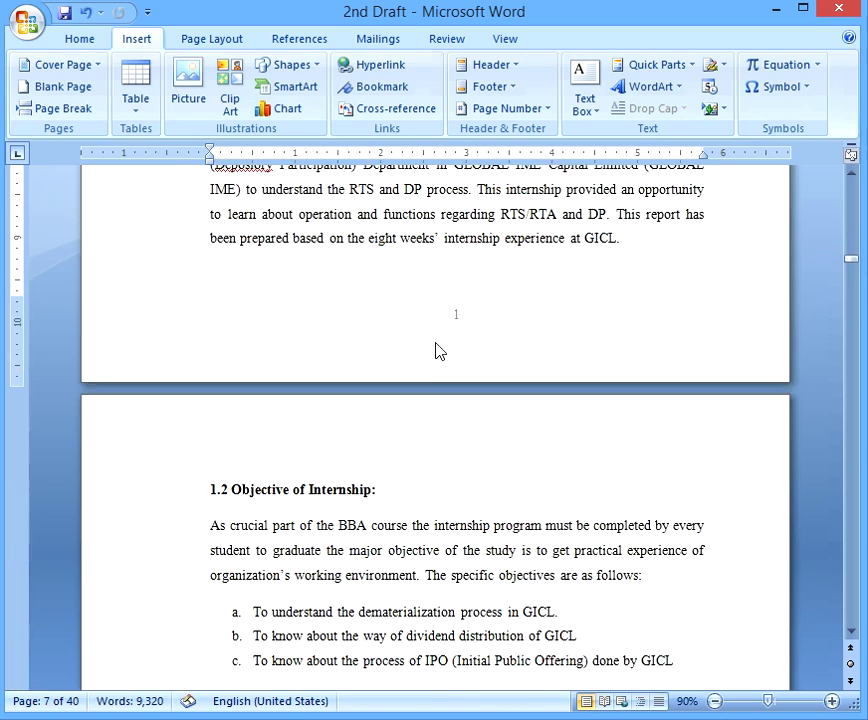
scroll(440, 349, "down", 17)
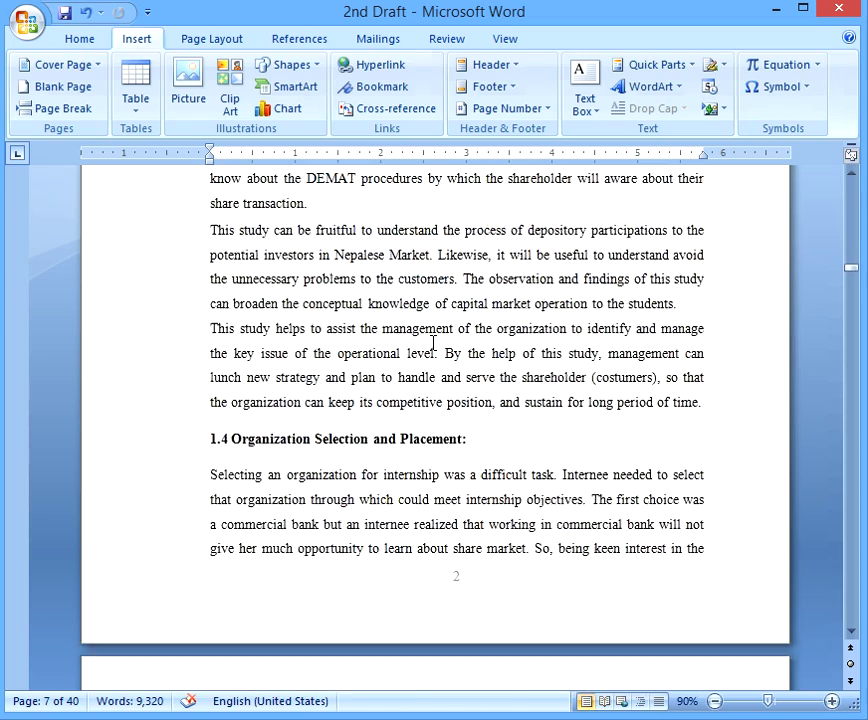
scroll(434, 343, "down", 16)
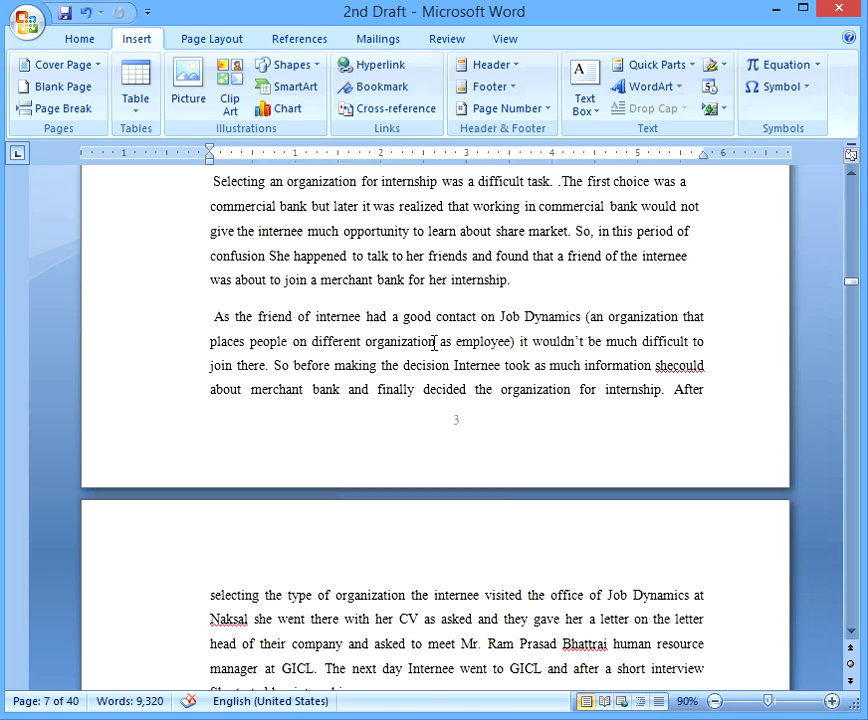
scroll(434, 343, "up", 20)
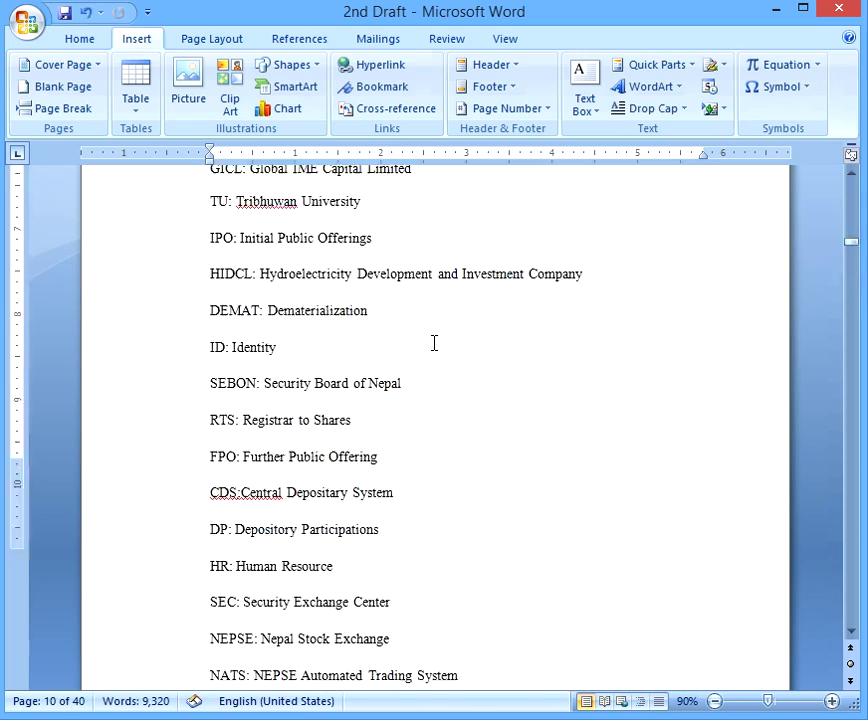
scroll(436, 400, "down", 20)
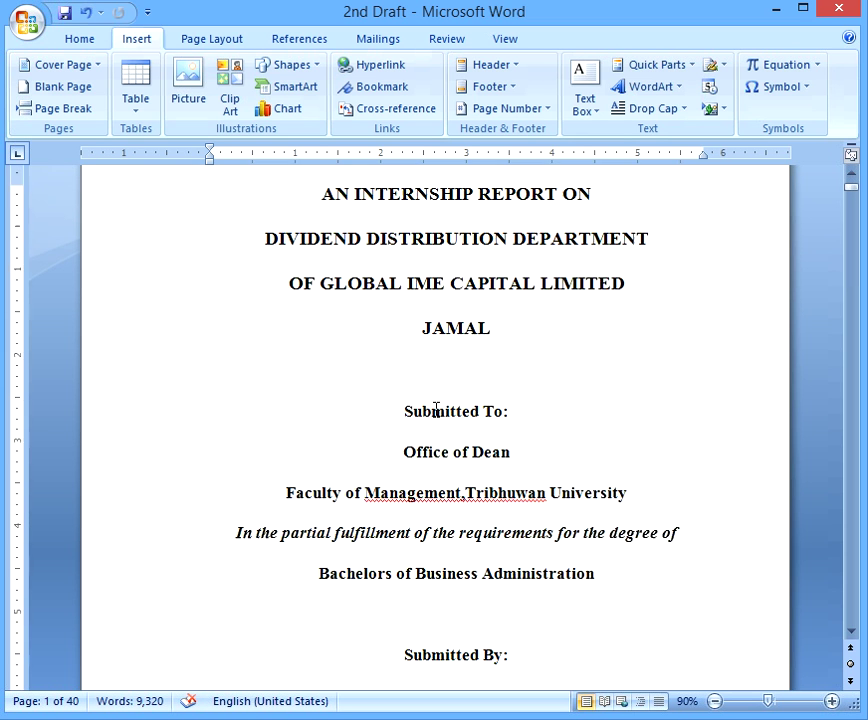
scroll(463, 428, "down", 9)
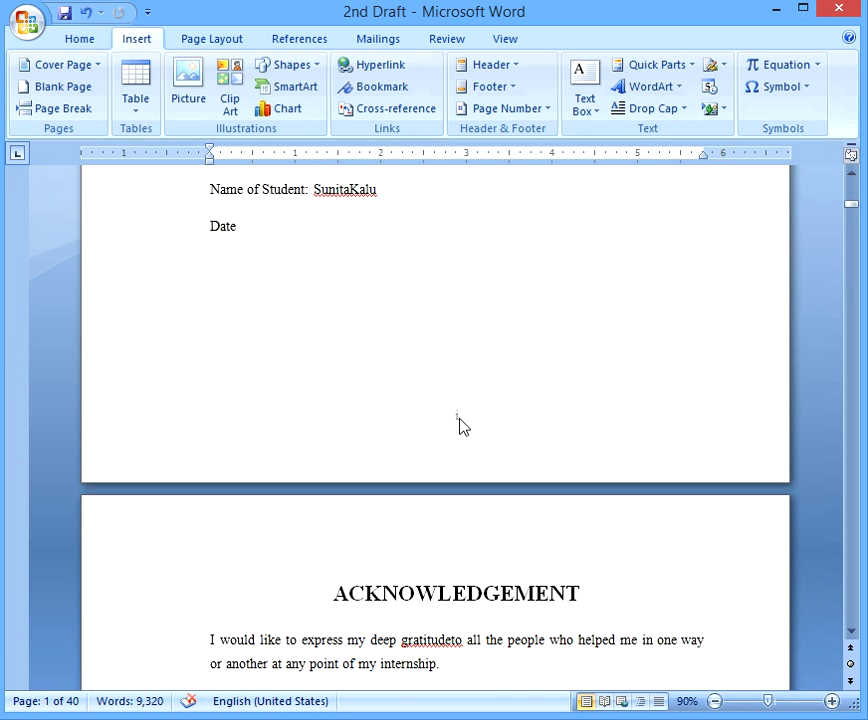
scroll(461, 425, "up", 3)
scroll(520, 416, "down", 20)
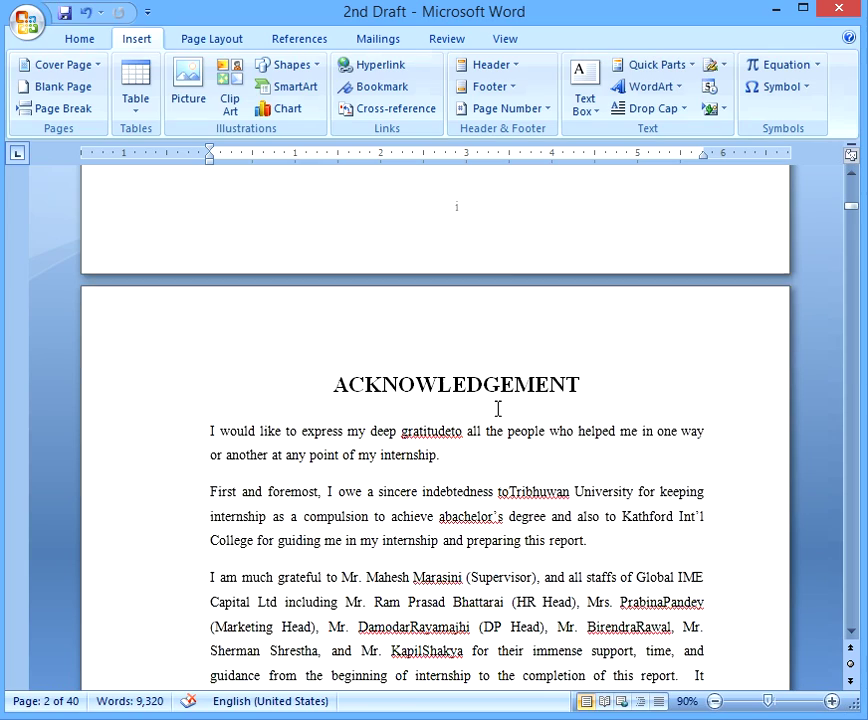
scroll(481, 396, "down", 20)
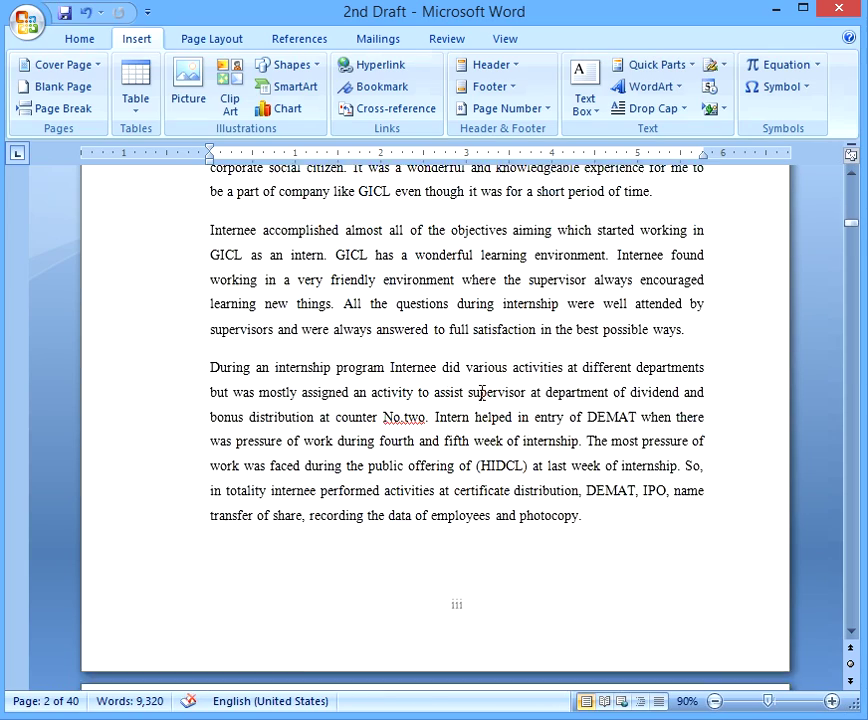
scroll(481, 393, "up", 20)
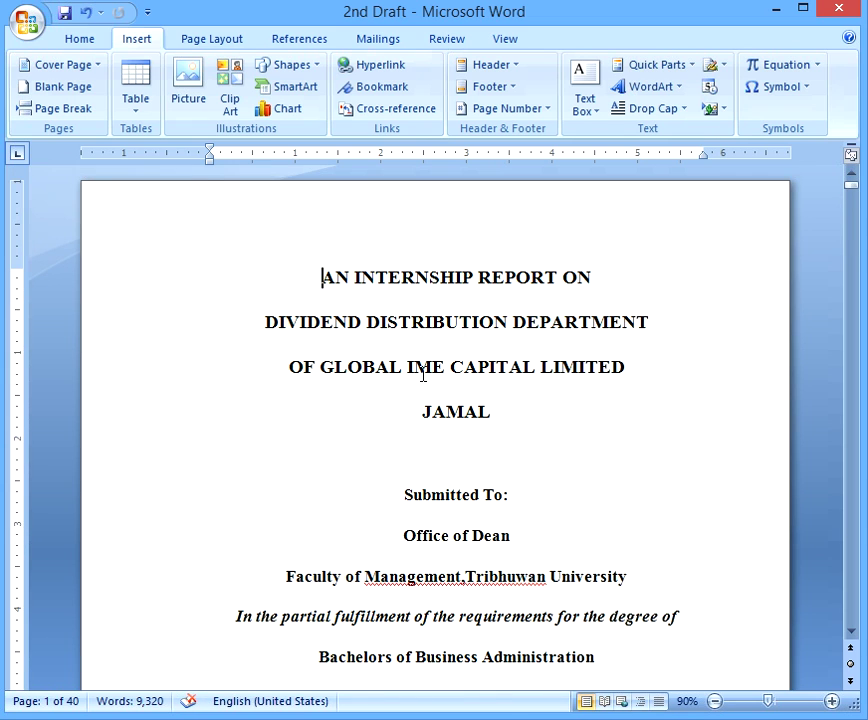
scroll(423, 374, "down", 18)
scroll(404, 408, "down", 12)
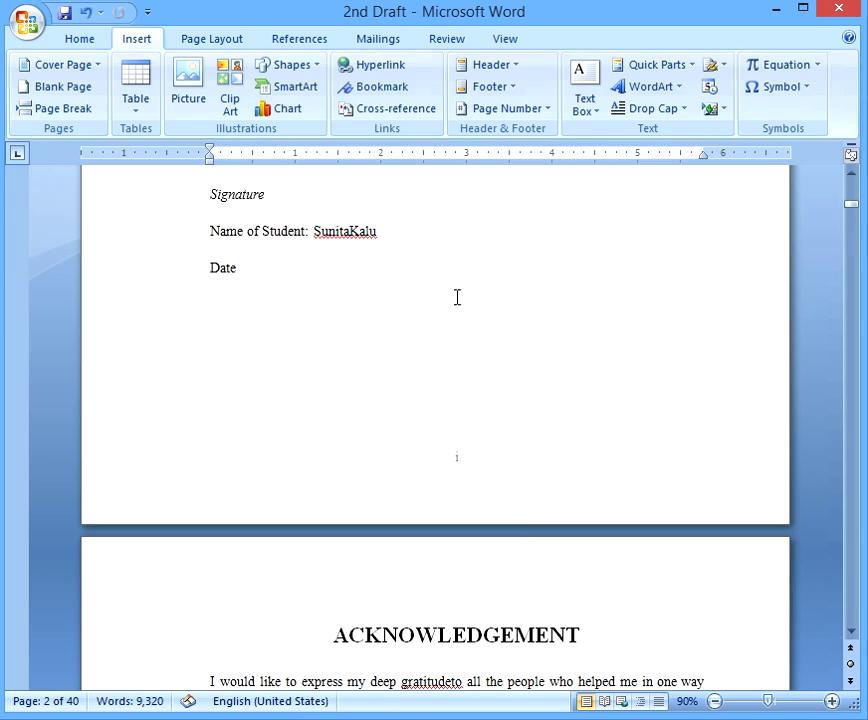
scroll(270, 342, "down", 15)
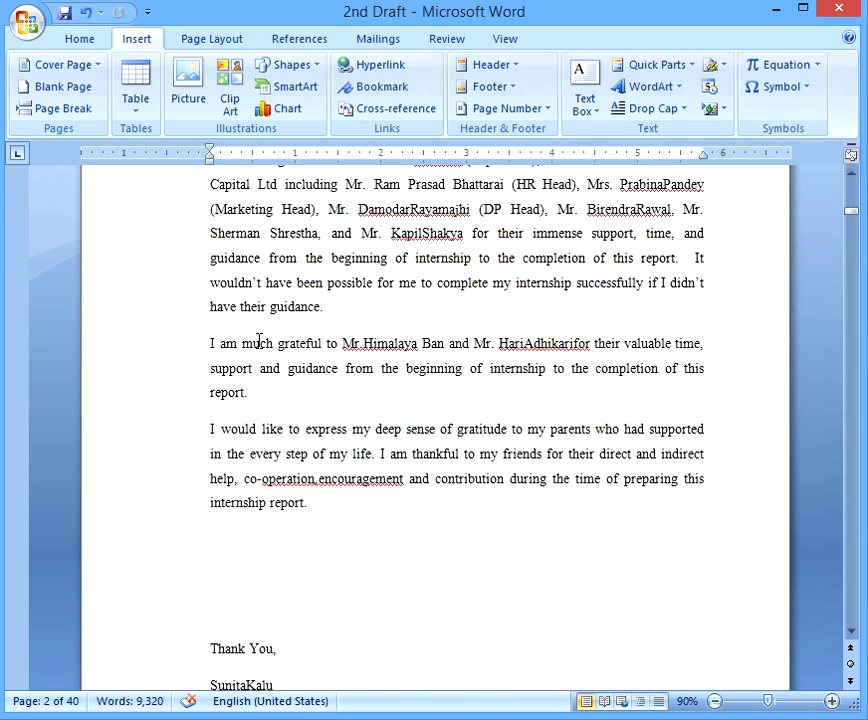
scroll(259, 338, "down", 20)
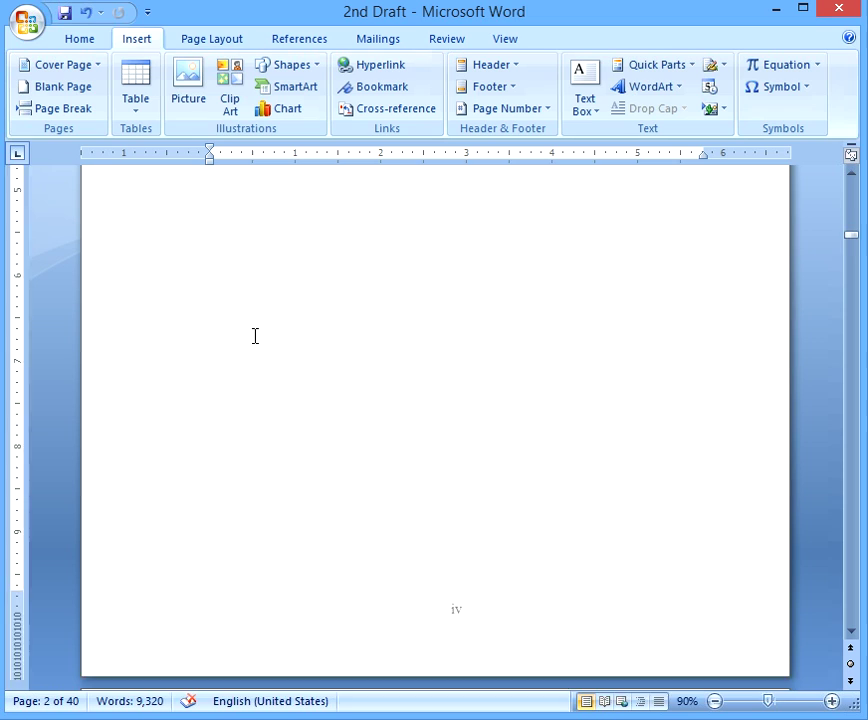
scroll(255, 336, "down", 10)
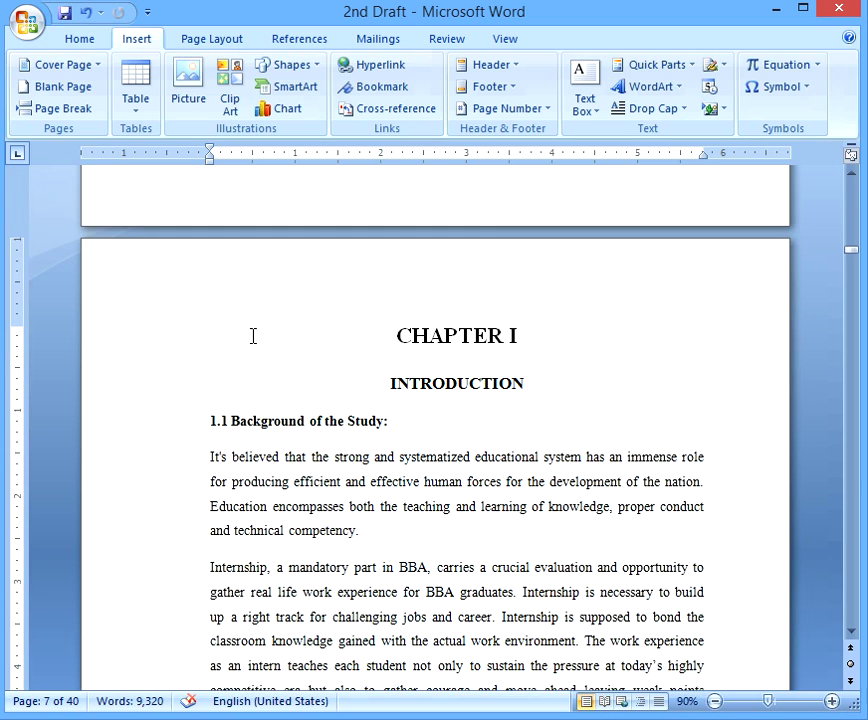
scroll(262, 343, "down", 10)
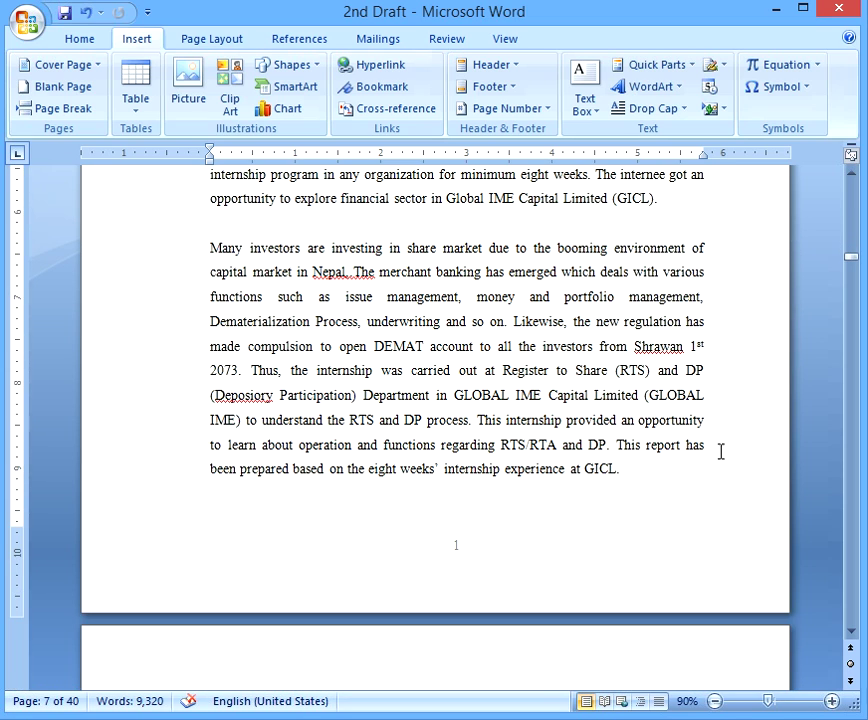
left_click_drag(838, 260, 845, 639)
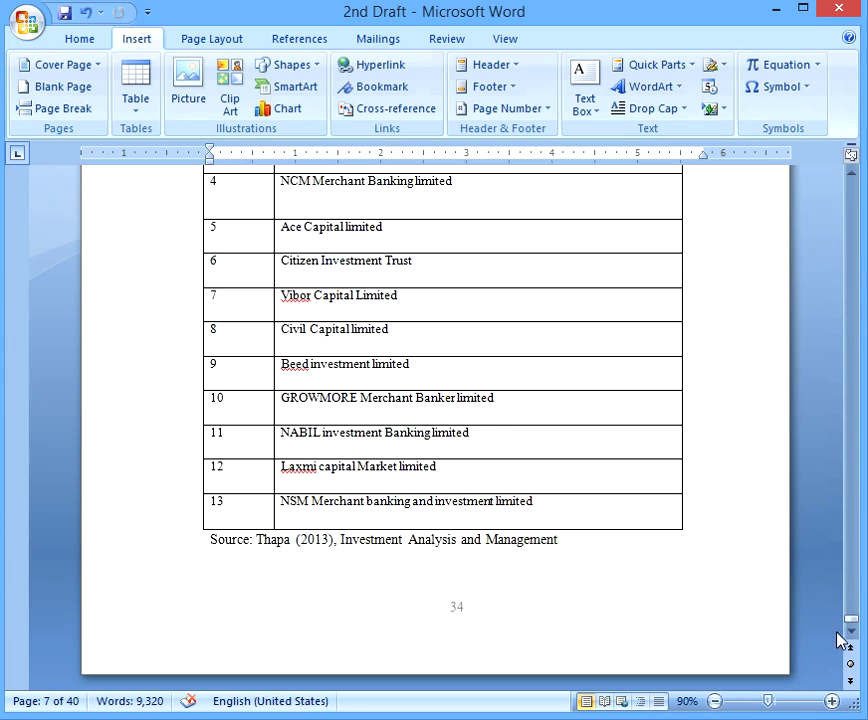